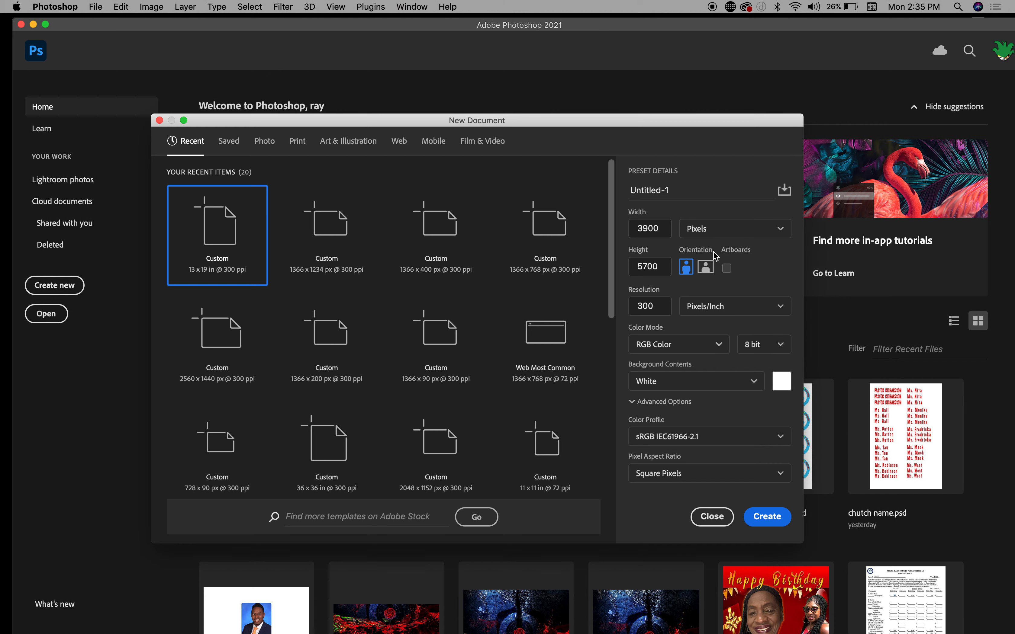
- Create a new document 1366 pixels wide and 768 pixels high
double_click(662, 229)
type("1366")
double_click(663, 270)
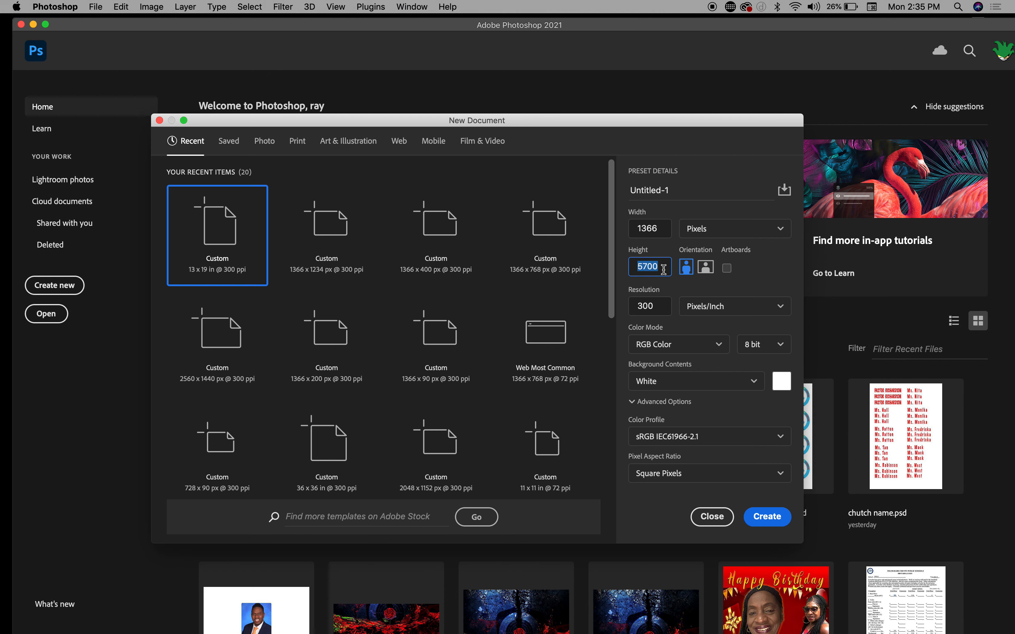
type("768")
left_click(767, 522)
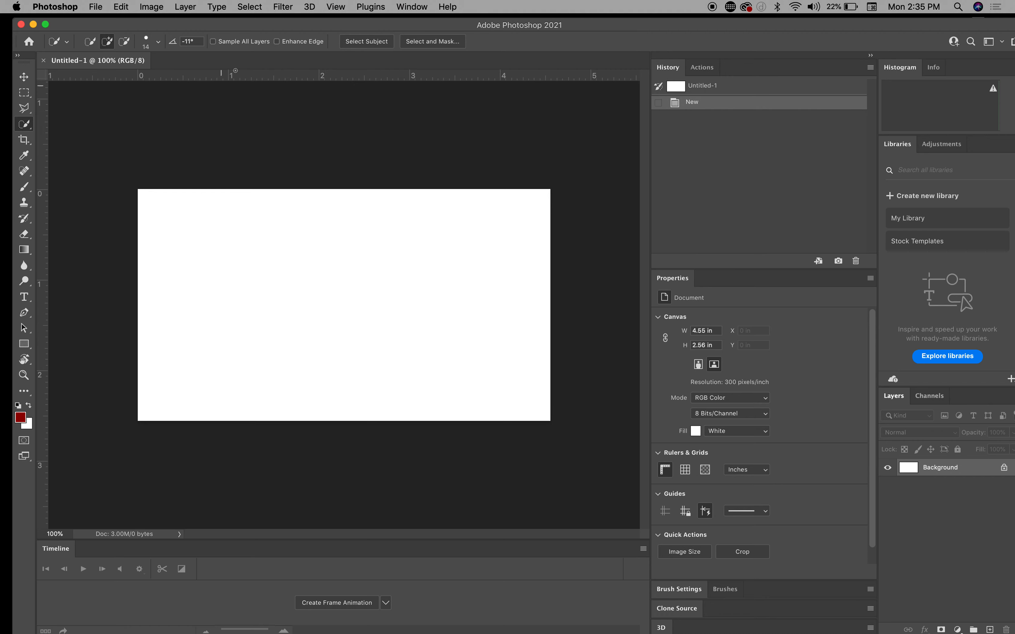
- Clear the spreadsheet window out of the way and preview the two screenshot images on the desktop
left_click_drag(334, 25, 218, 25)
left_click(975, 338)
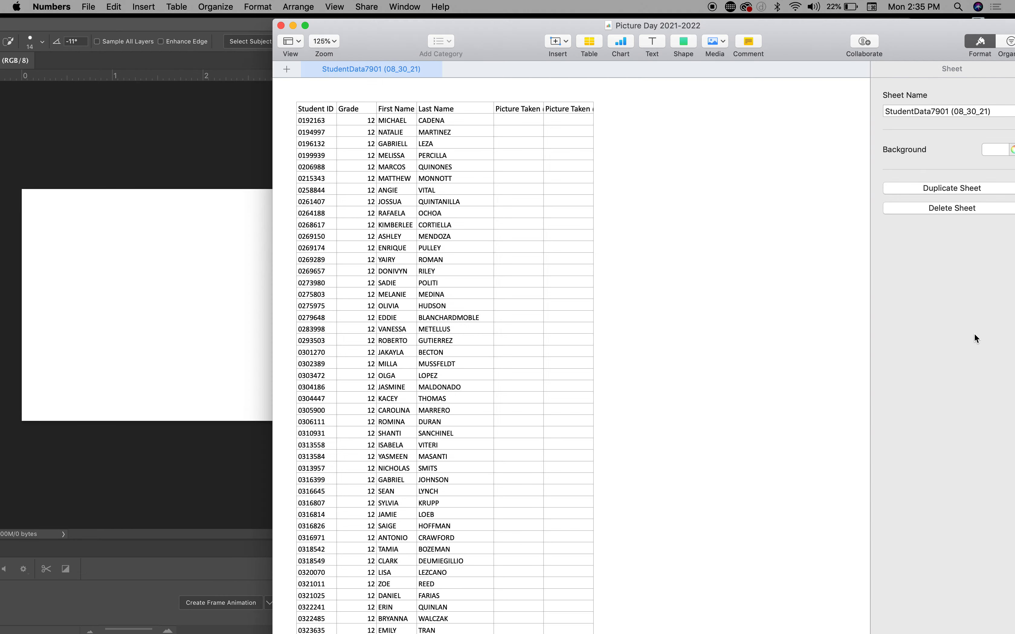
left_click(293, 25)
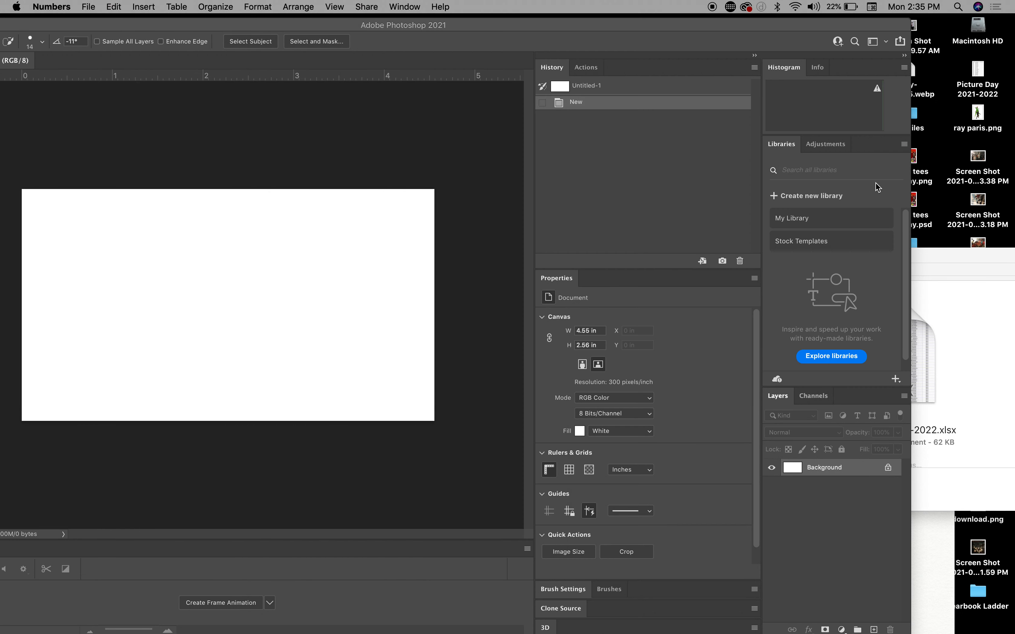
left_click(977, 159)
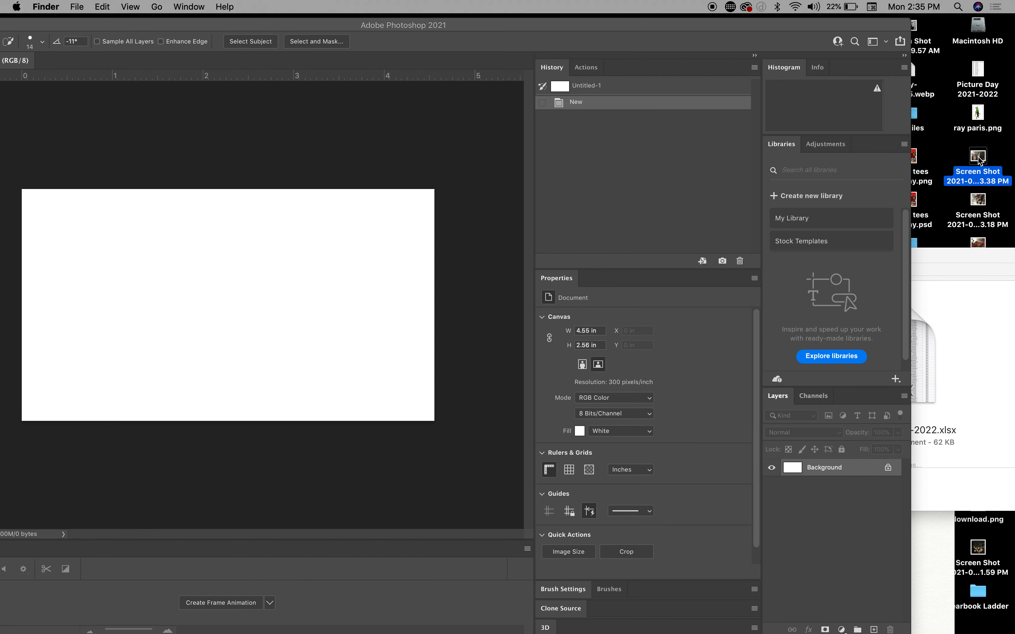
key("space")
key("space")
left_click(977, 201)
key("space")
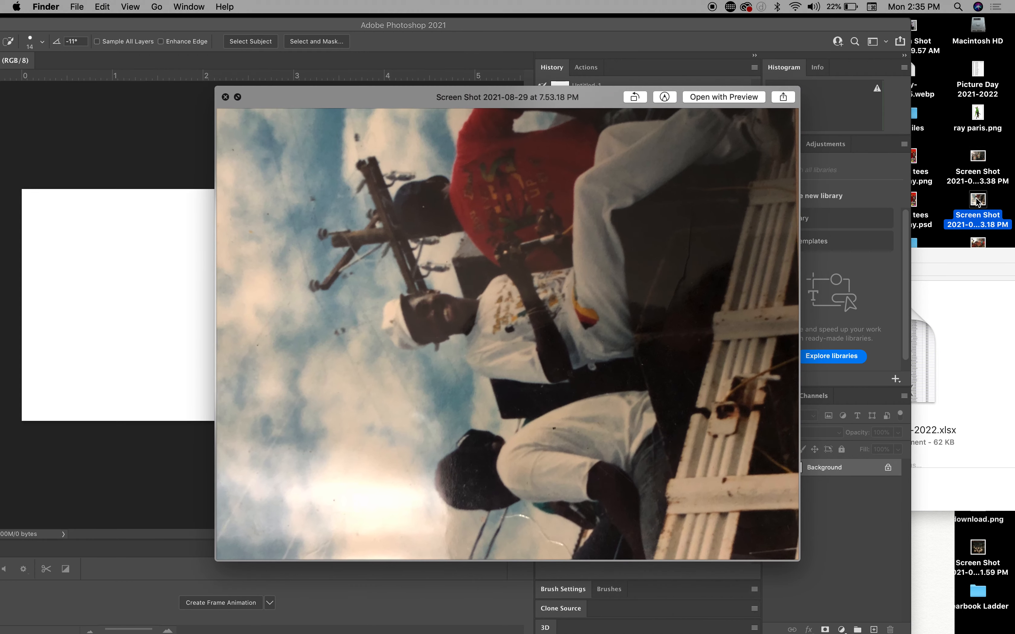
key("space")
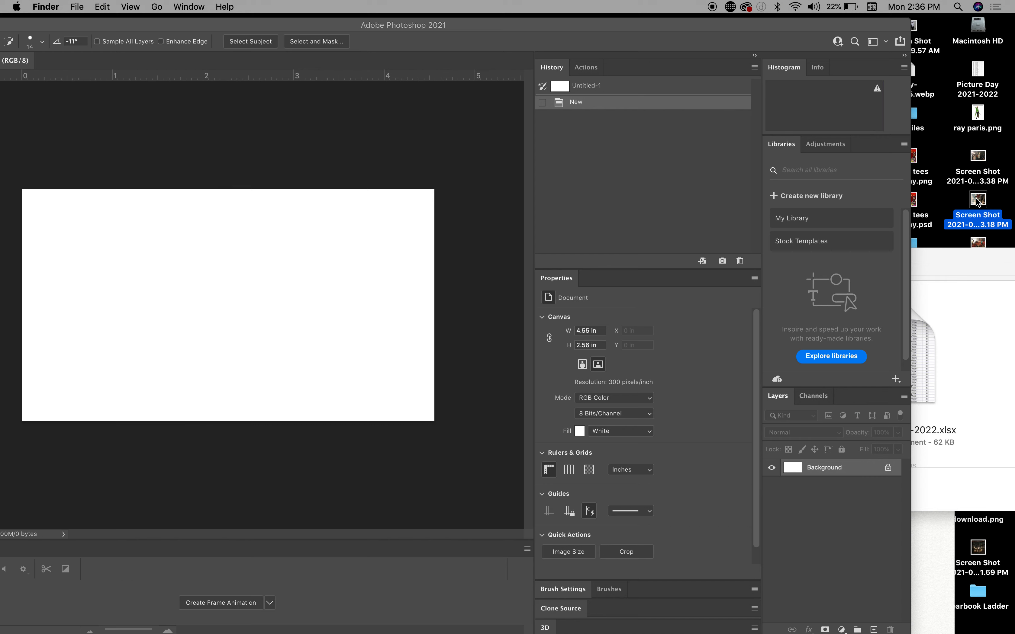
- Browse the images in the Downloads folder and open IMG_6408.jpg in Adobe Photoshop 2021
left_click(946, 260)
left_click(667, 320)
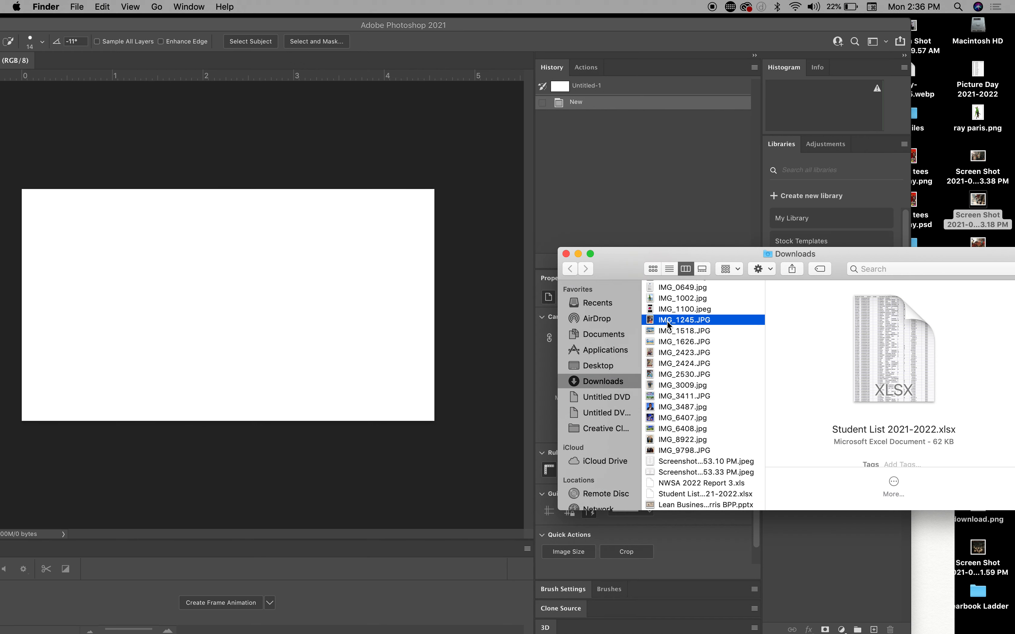
left_click(658, 354)
left_click(666, 375)
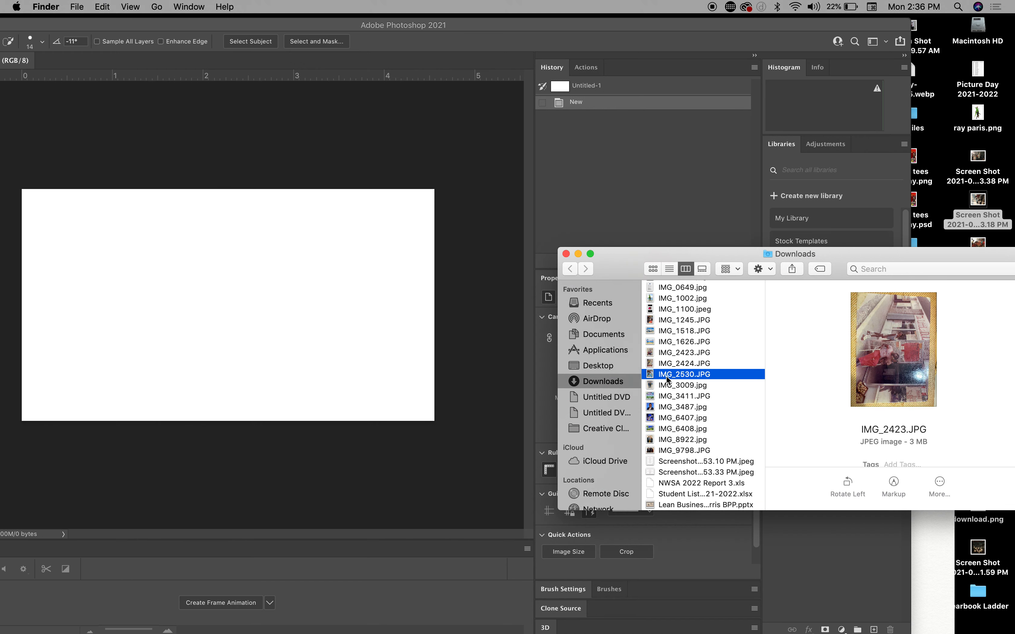
left_click(670, 428)
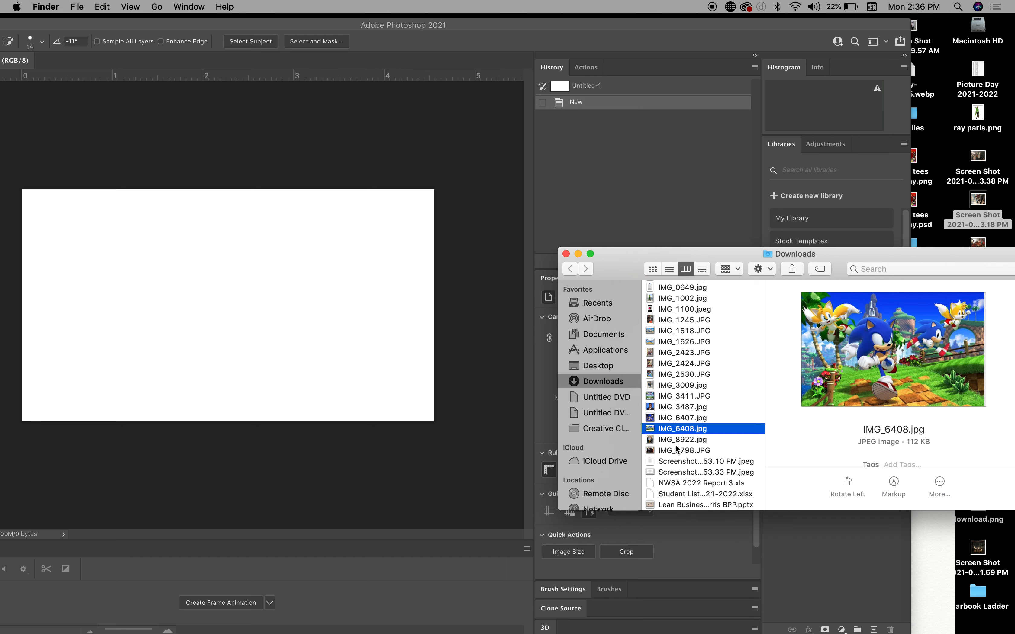
right_click(651, 432)
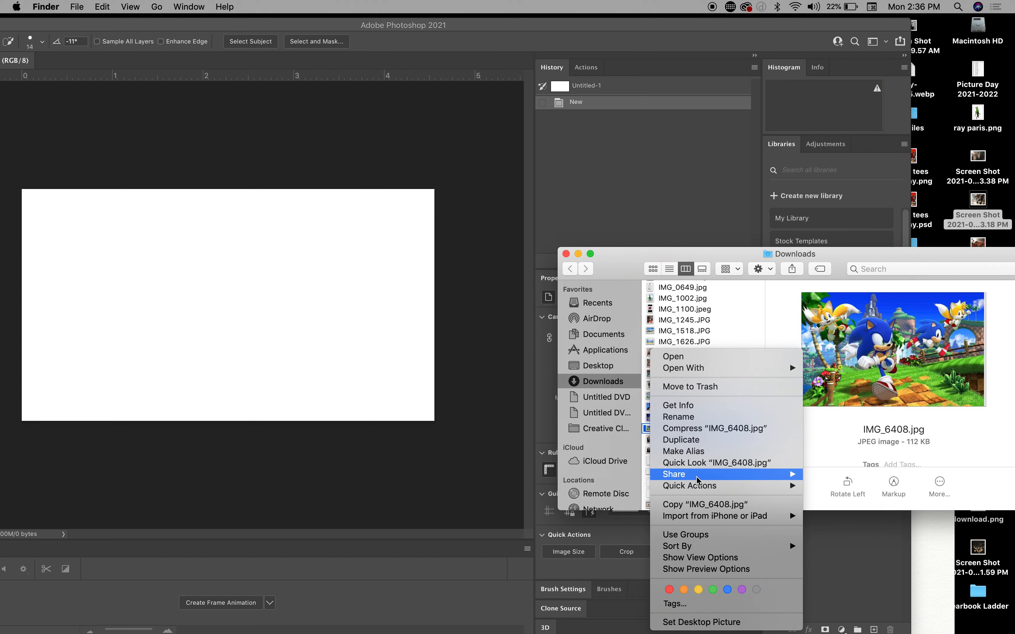
mouse_move(699, 368)
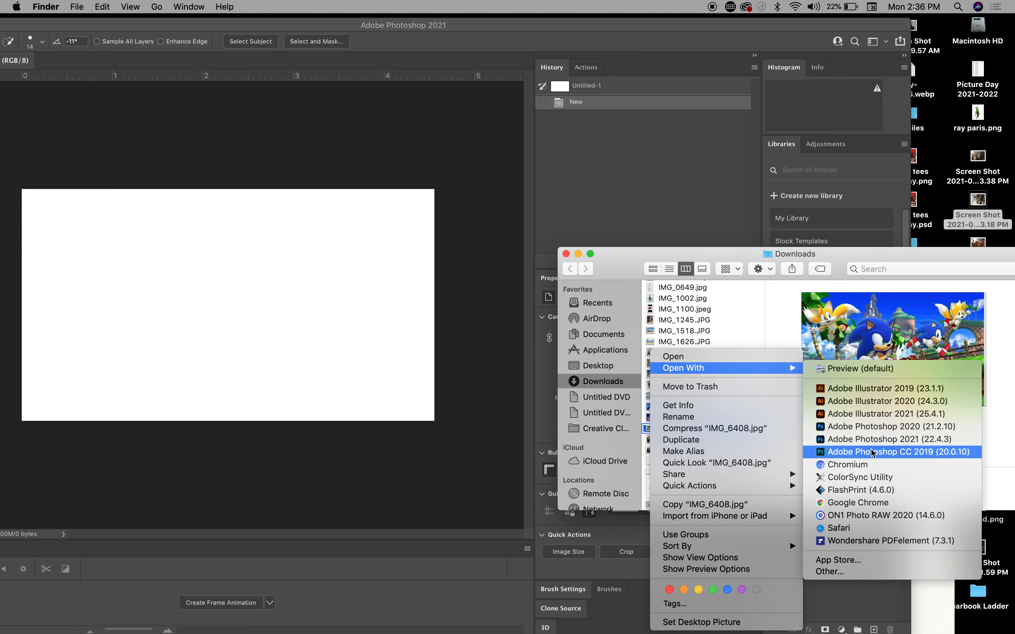
left_click(871, 439)
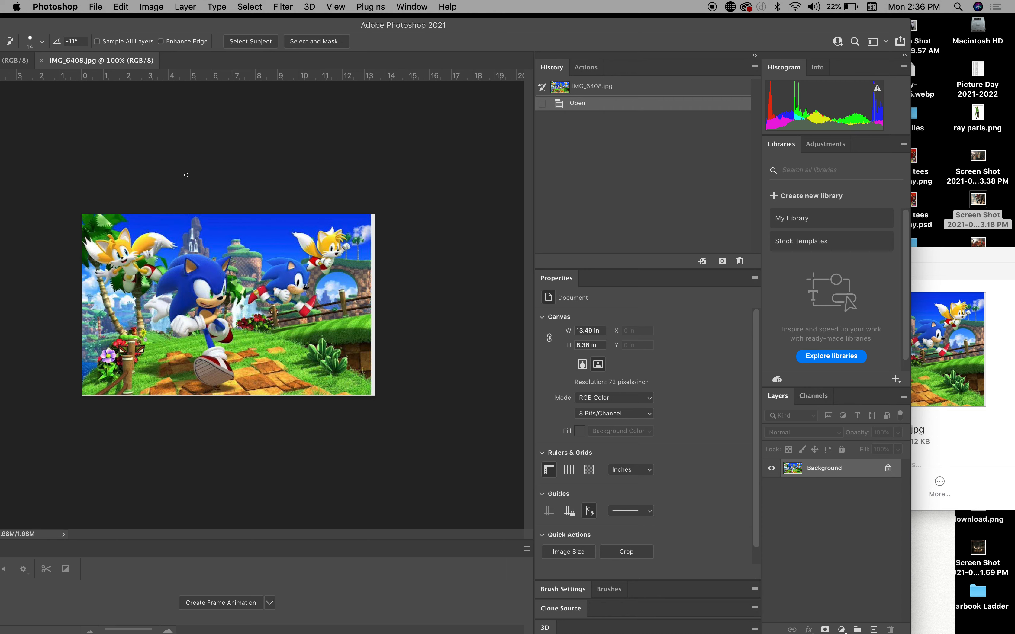
left_click_drag(231, 23, 424, 19)
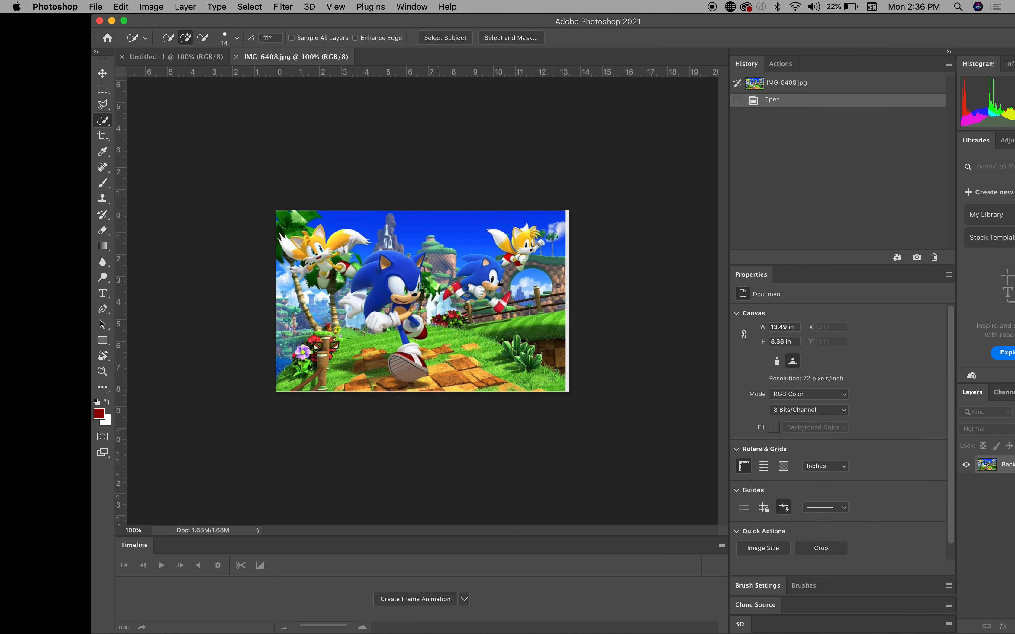
- Check the pixel dimensions and resolution of IMG_6408.jpg in the Image Size dialog
left_click(152, 7)
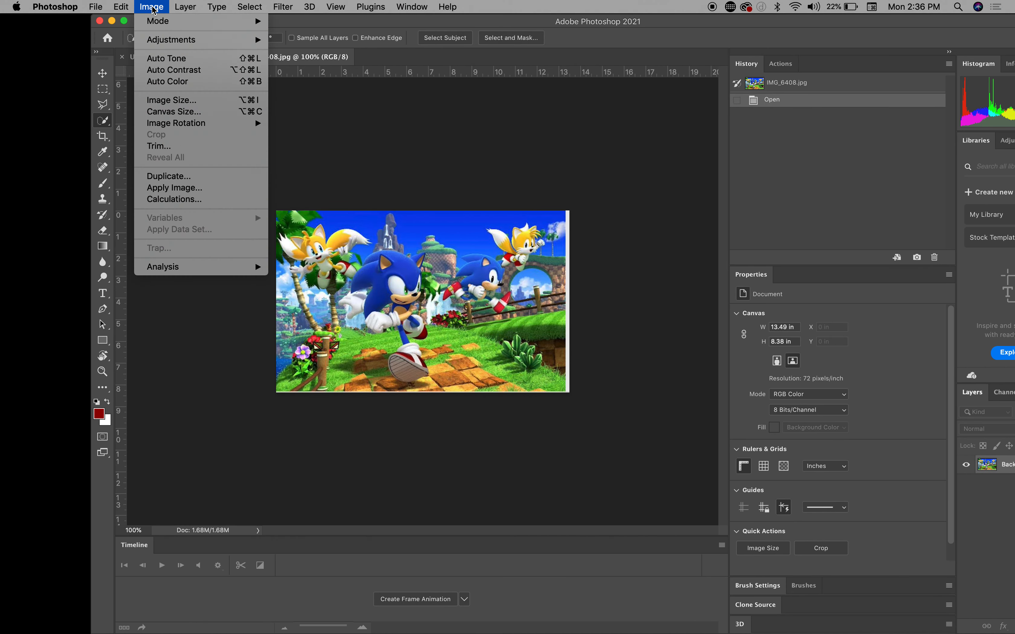
left_click(171, 100)
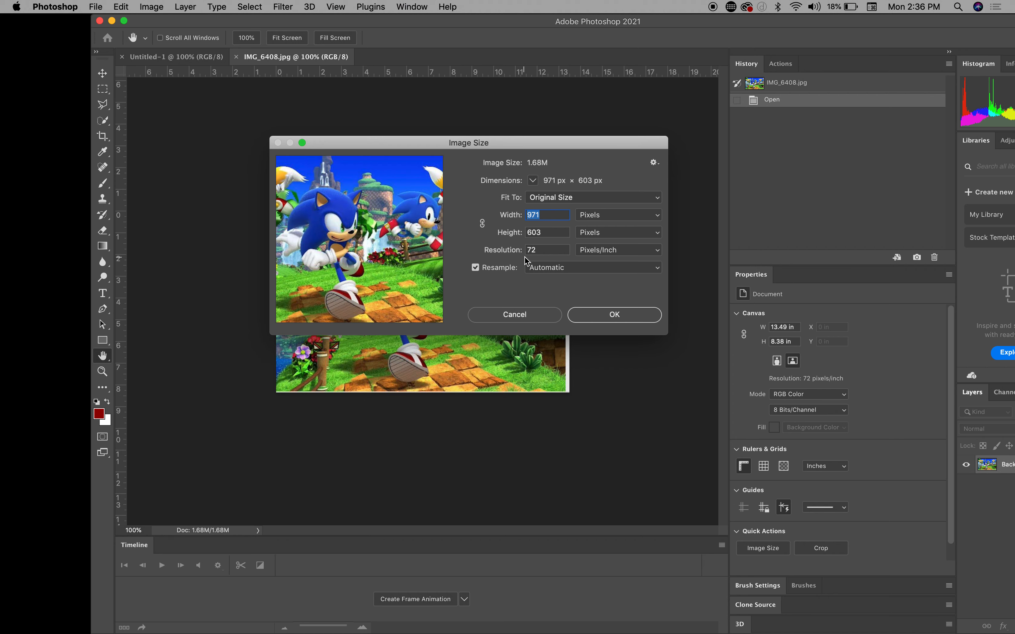
left_click(529, 314)
key("w")
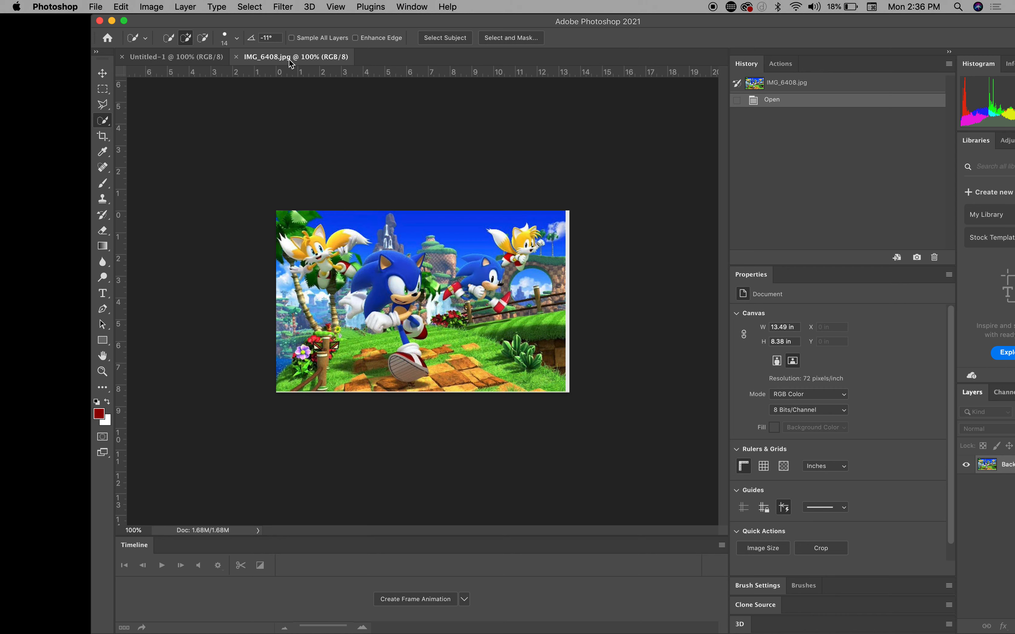
- Float IMG_6408.jpg in its own window and copy its layer into Untitled-1, aligned to the canvas's upper-left corner
left_click_drag(291, 57, 60, 225)
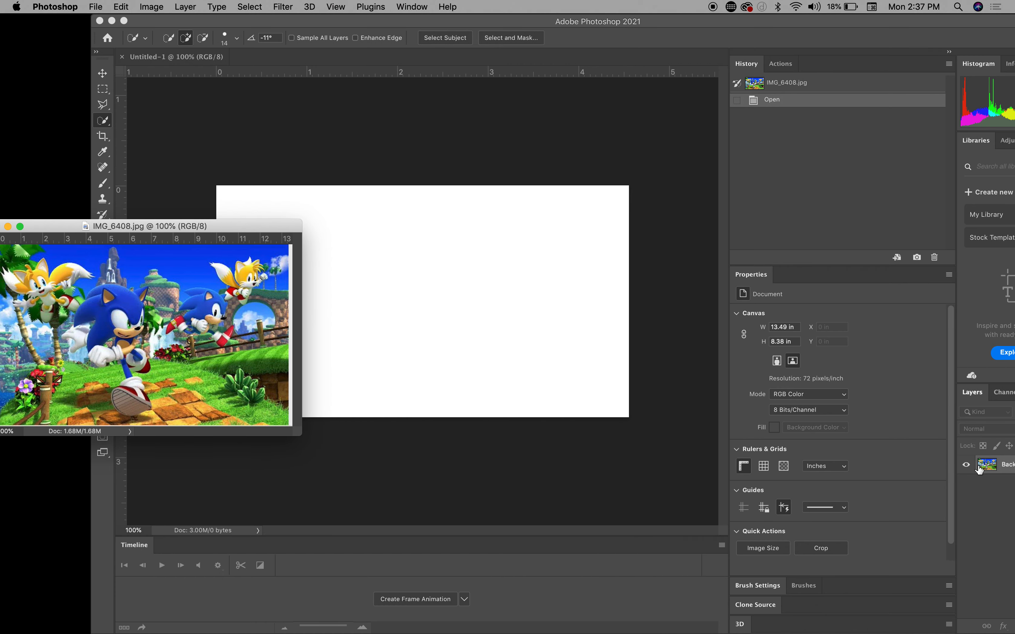
left_click_drag(979, 469, 526, 280)
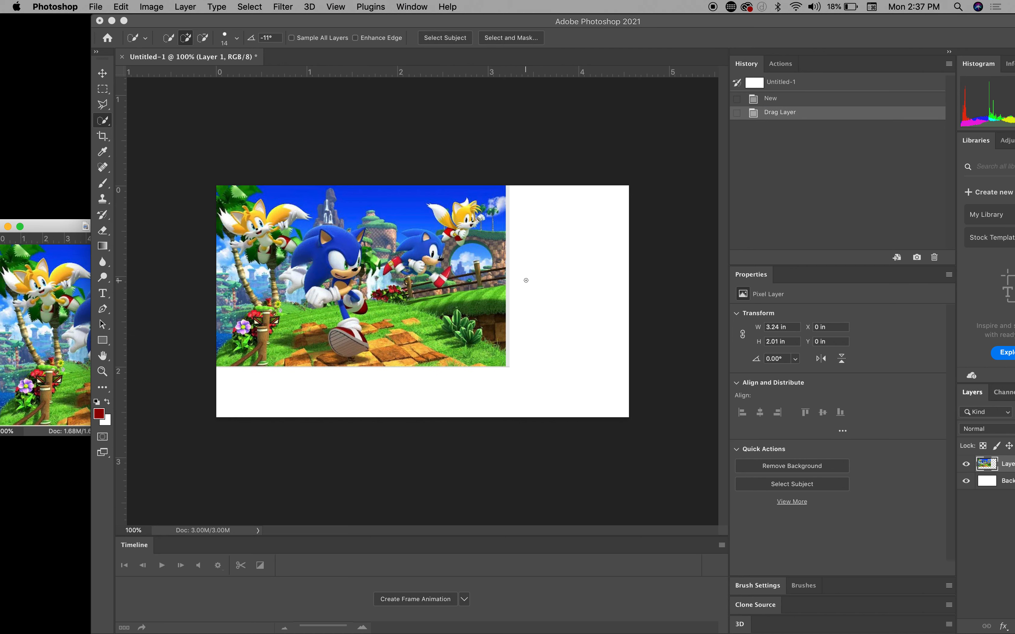
left_click(103, 73)
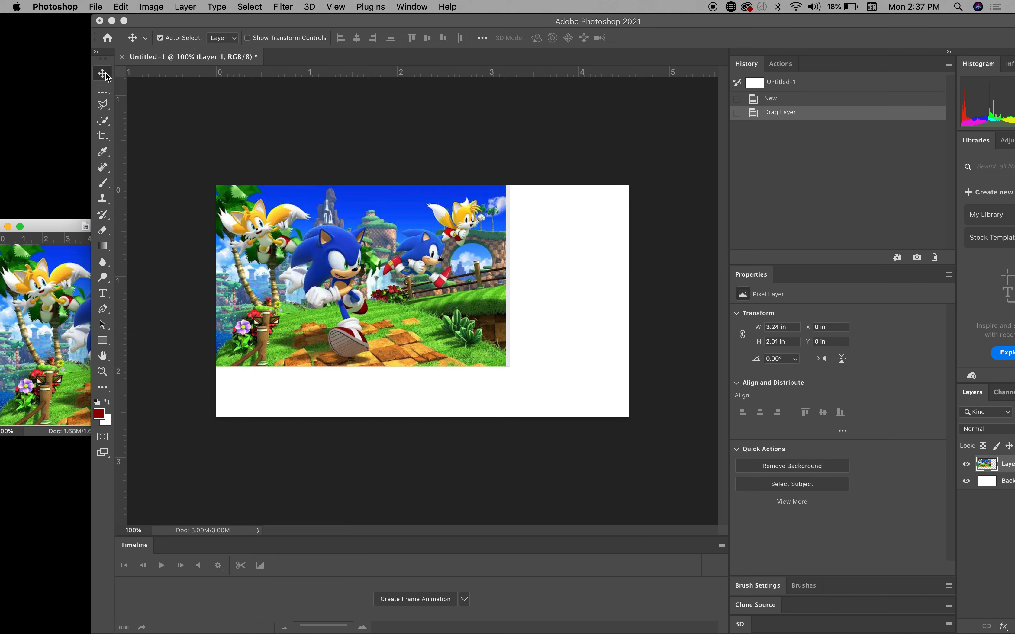
left_click_drag(398, 289, 377, 273)
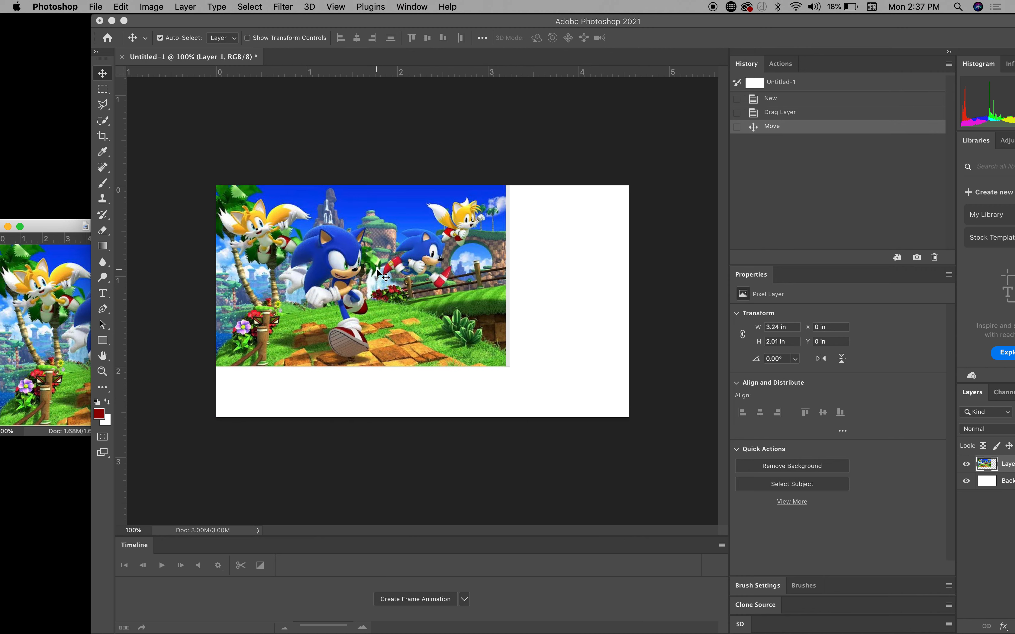
- Scale the Sonic image layer to about 4.63 by 2.88 in and shift it so that it covers the whole canvas
left_click(142, 8)
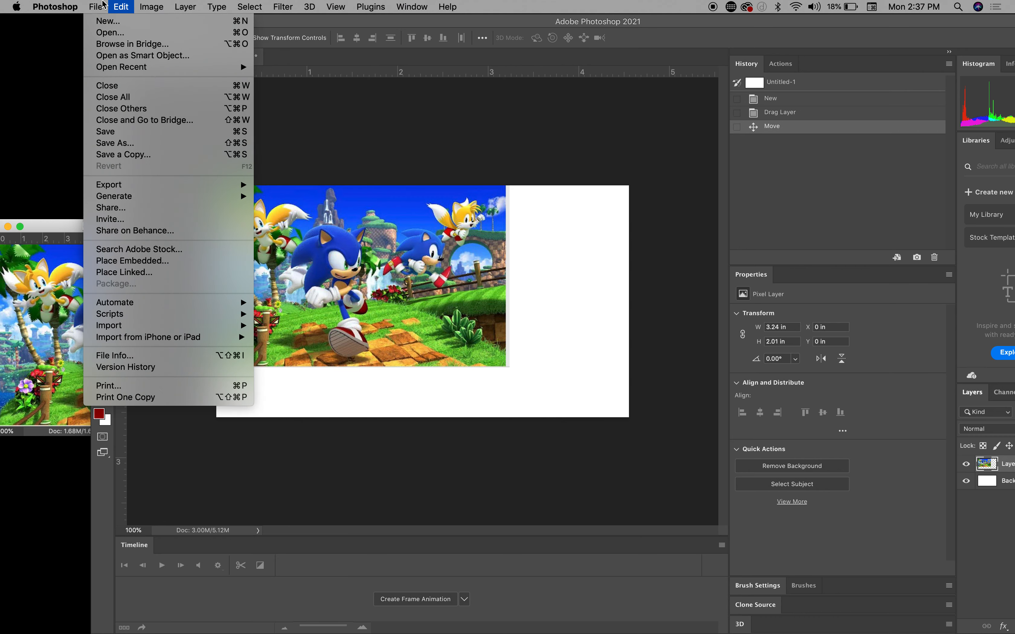
mouse_move(120, 6)
mouse_move(141, 290)
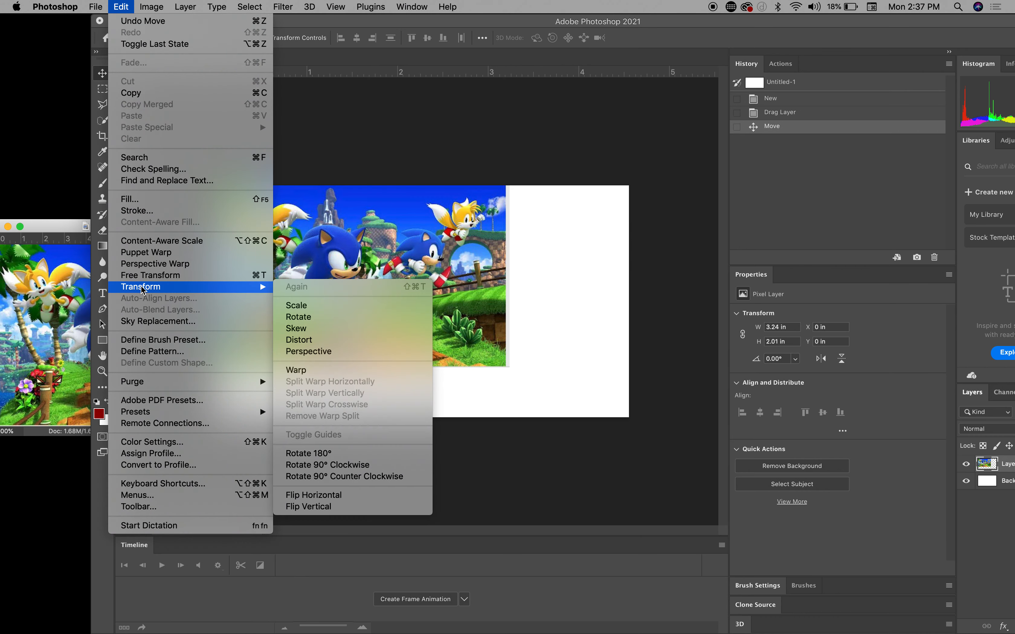
left_click(290, 311)
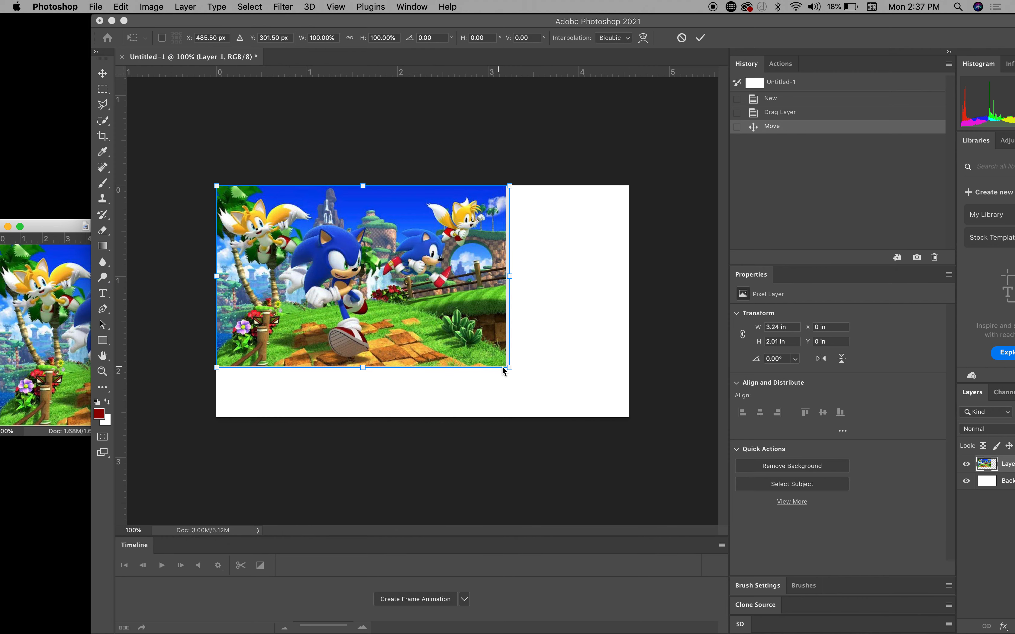
left_click_drag(509, 368, 646, 421)
left_click_drag(481, 317, 481, 309)
key("Return")
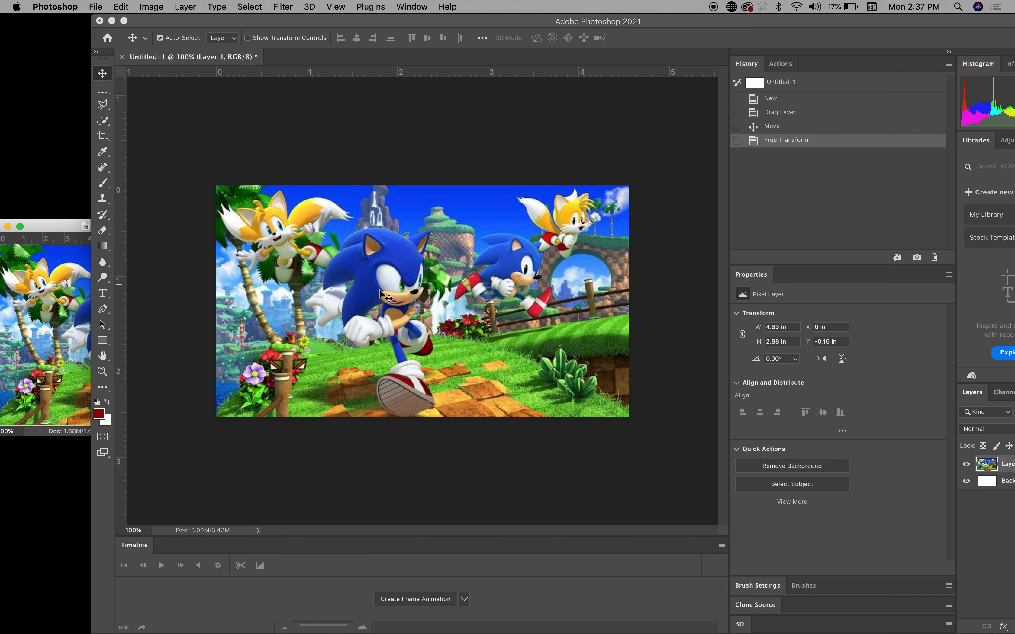
- Export the document as a 1366 x 768 px PNG at 100% scale and name the file Title.png
left_click(96, 8)
mouse_move(112, 187)
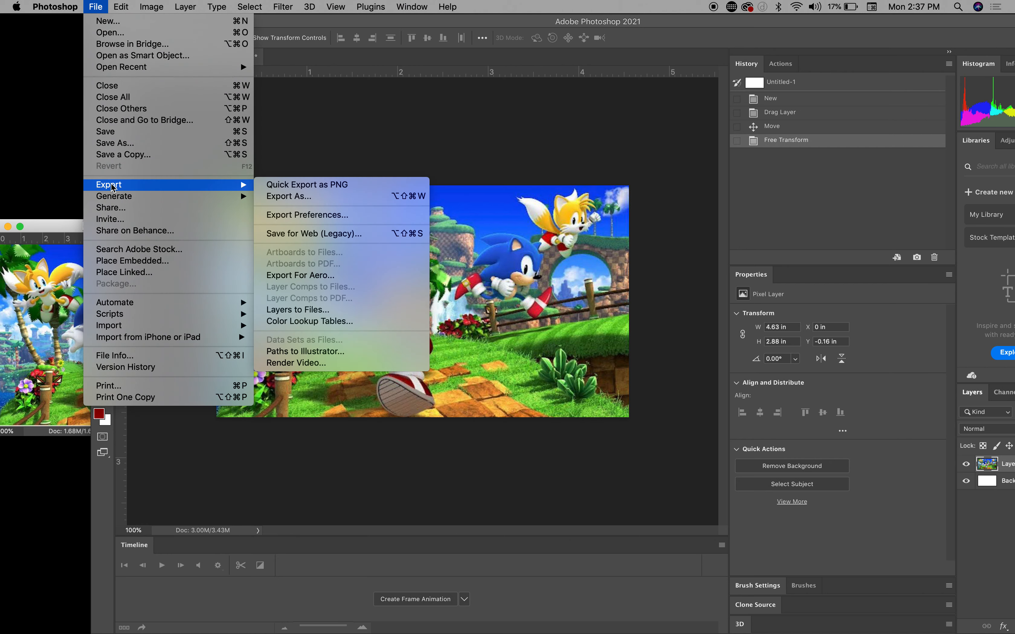
left_click(296, 200)
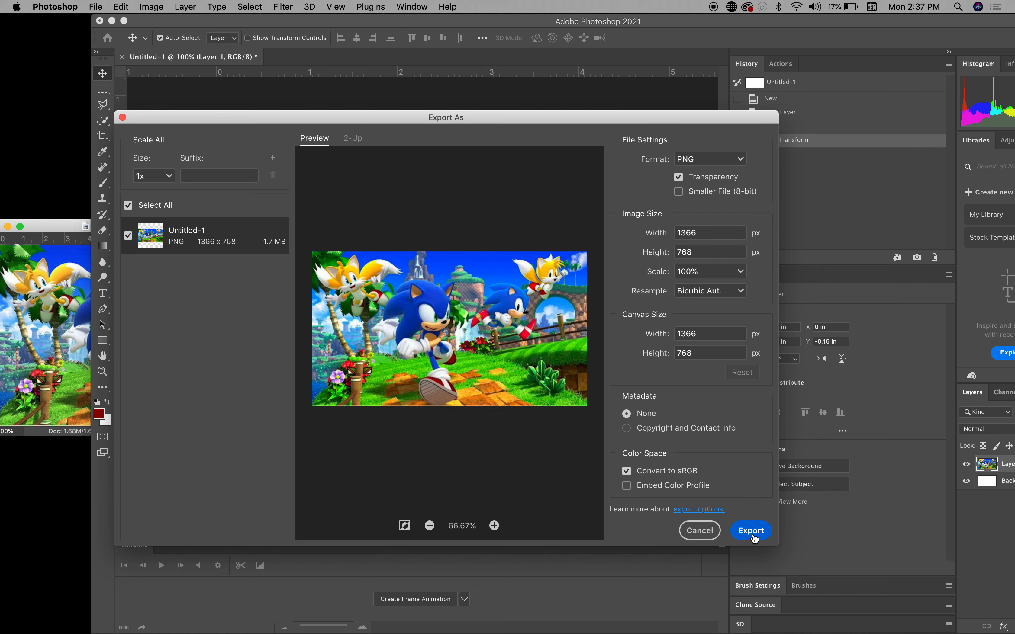
left_click(752, 531)
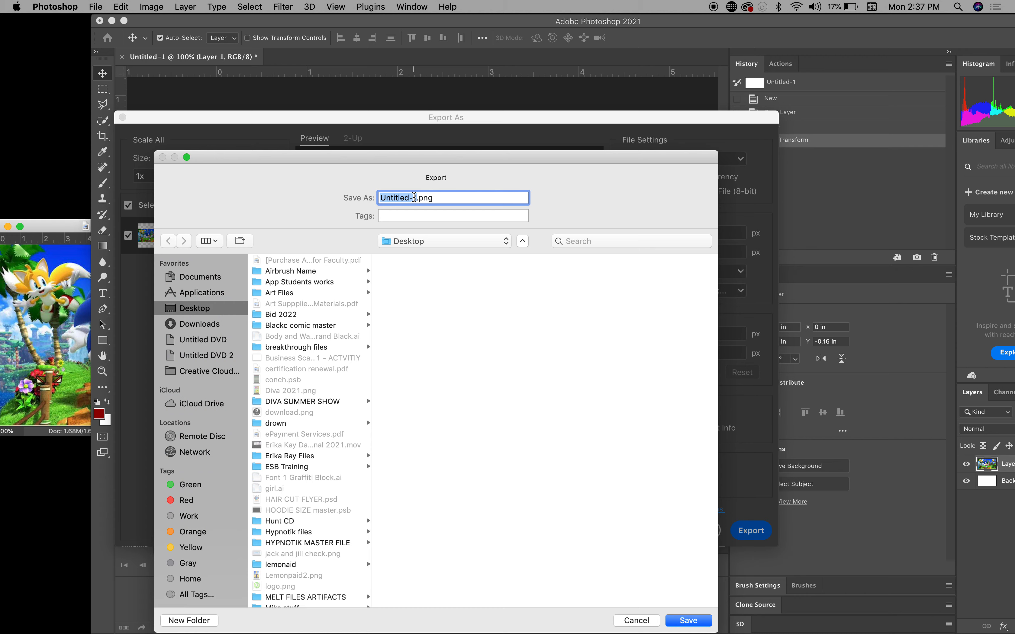
type("Title")
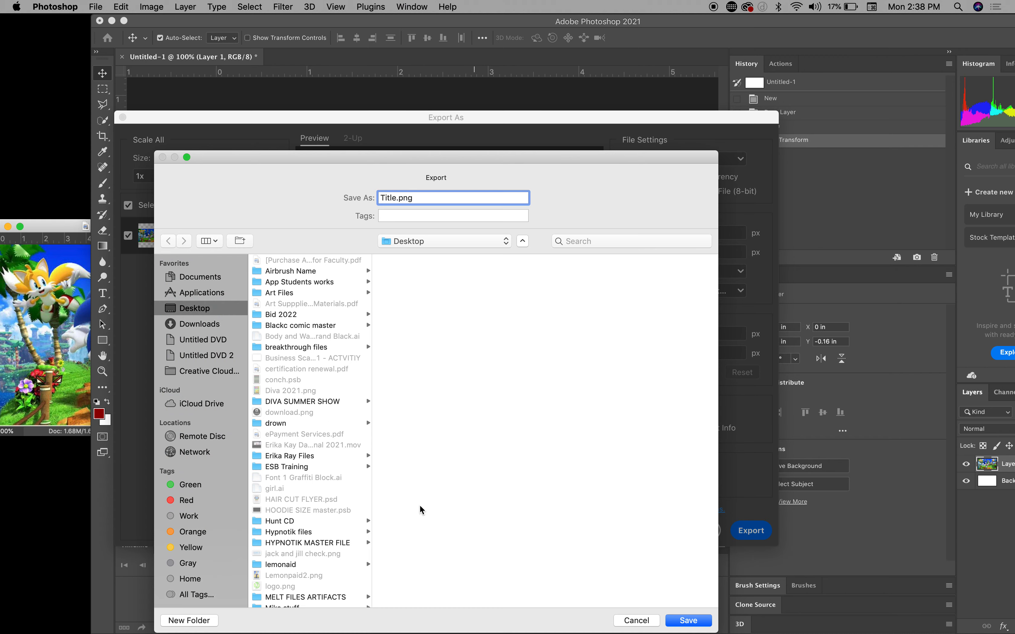
- Create a folder named Folder Art on the Desktop and save the exported PNG in it
left_click(199, 622)
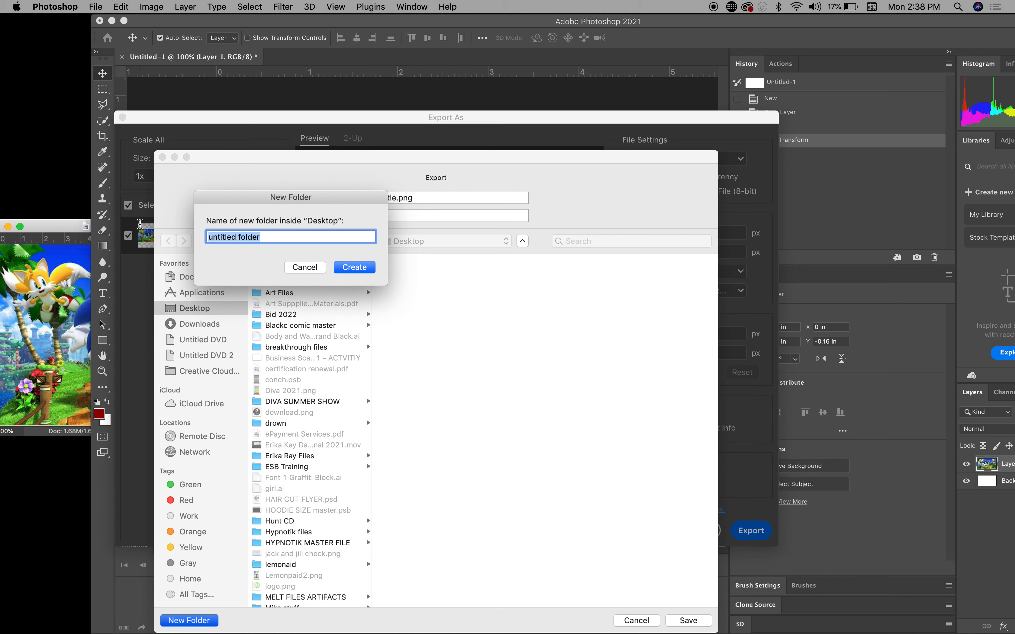
type("Folder Art")
left_click(363, 269)
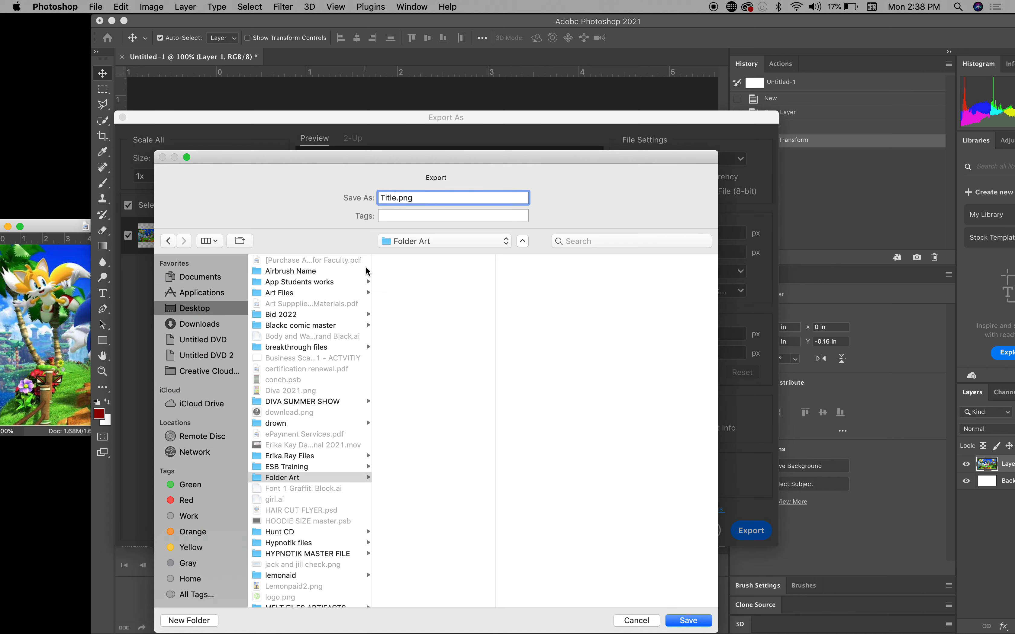
left_click(694, 620)
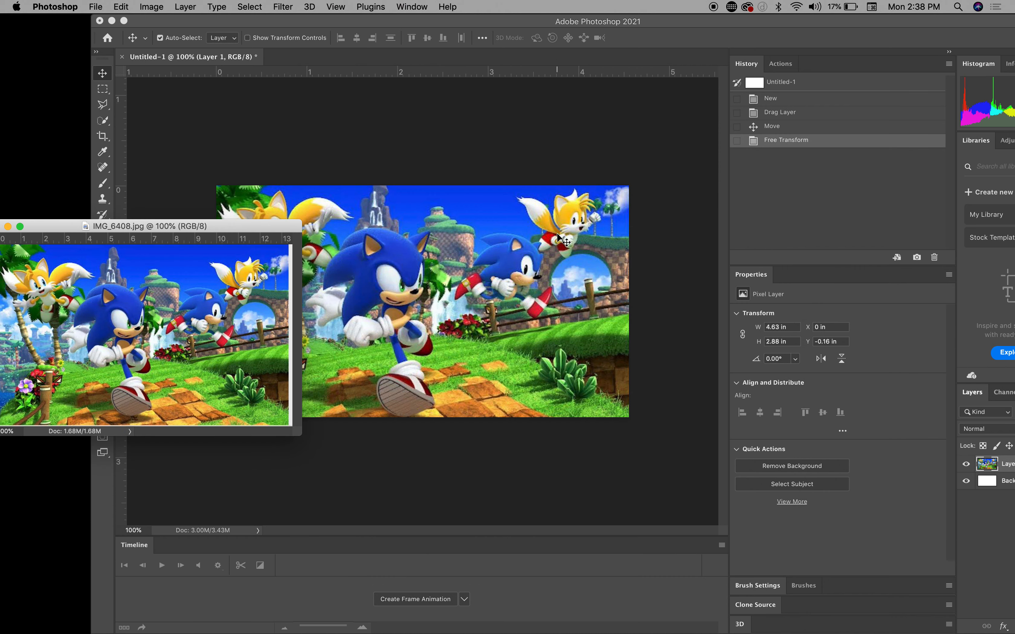
- Start saving the layered document on the computer in Photoshop format, with Folder Art on the Desktop as the destination
left_click(357, 159)
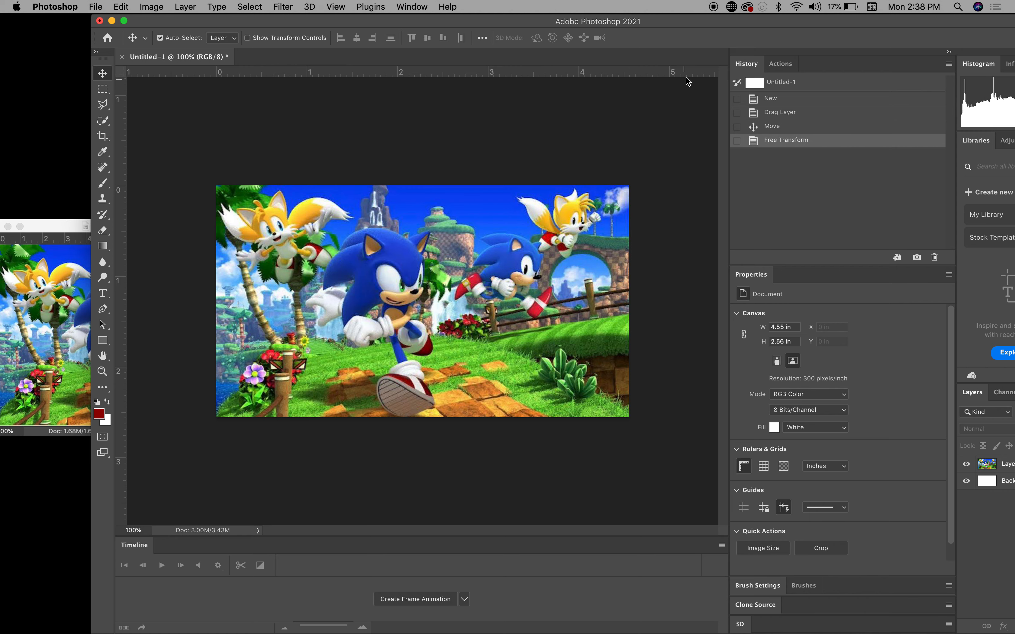
left_click_drag(721, 20, 692, 20)
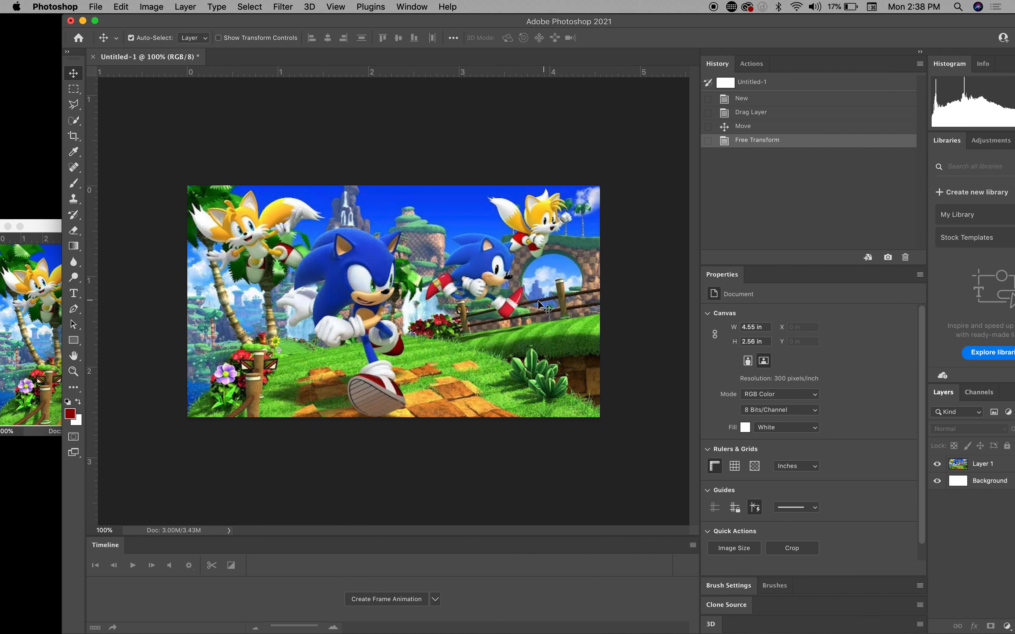
left_click(96, 7)
left_click(118, 144)
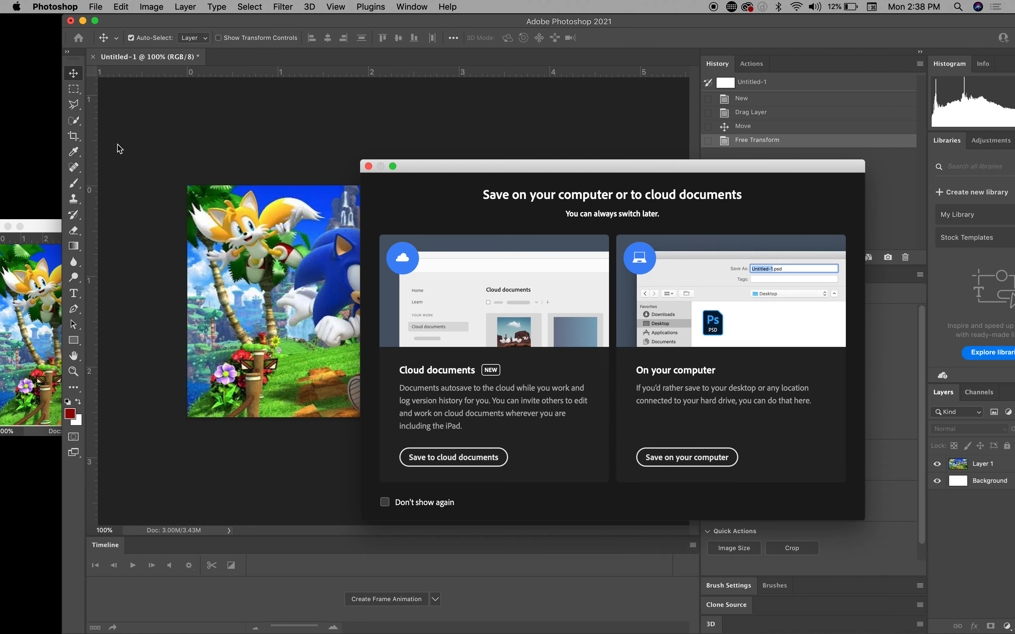
left_click(713, 457)
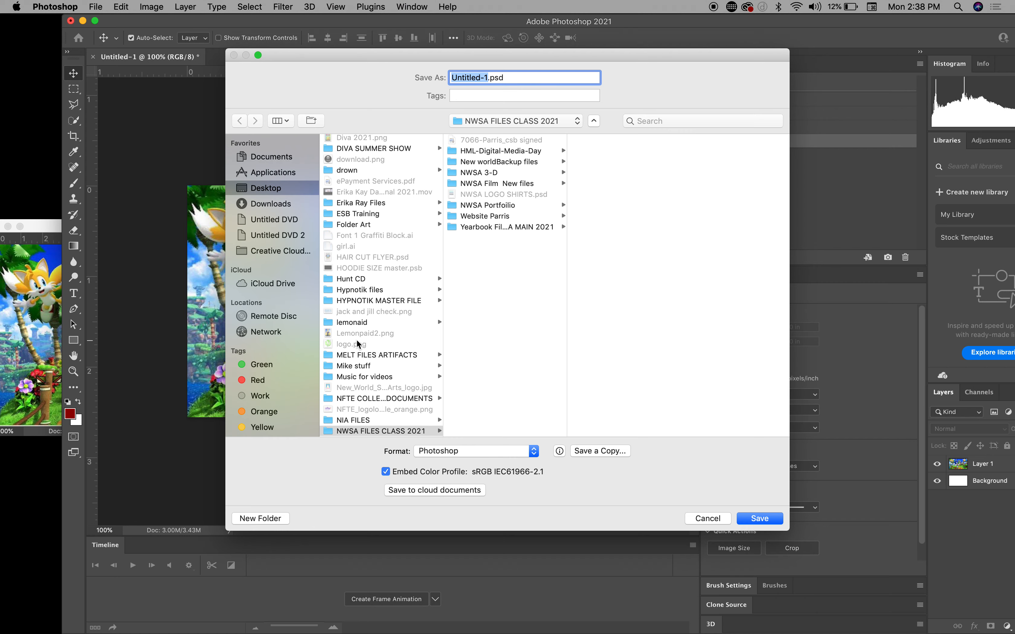
scroll(357, 344, "down", 3)
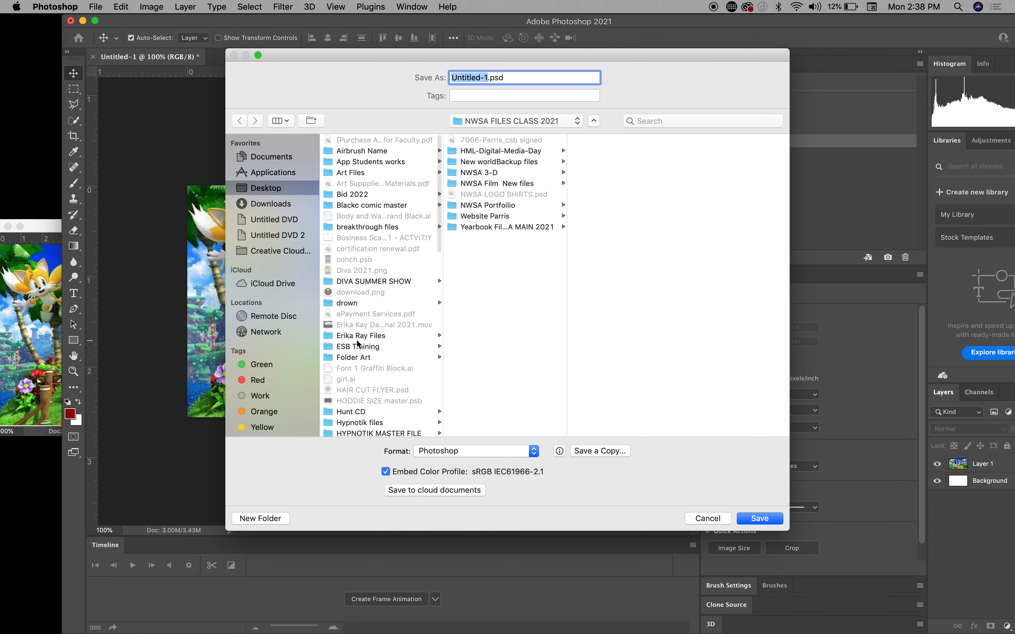
left_click(352, 359)
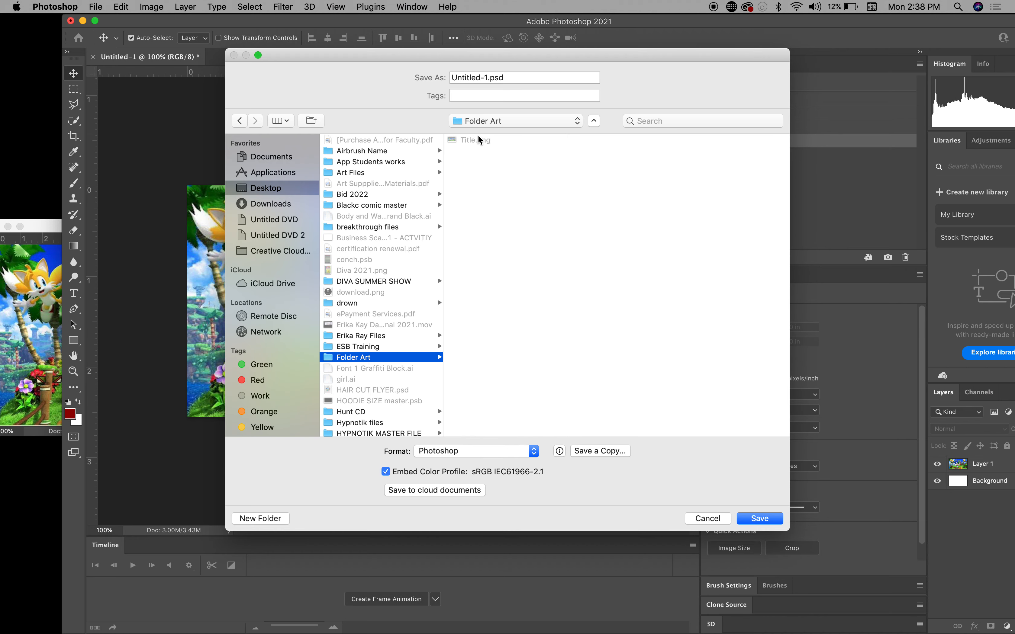
- Name the file Master file_artwork.psd and save it with Maximize Compatibility enabled
left_click(488, 78)
key("BackSpace")
key("BackSpace")
key("BackSpace")
key("BackSpace")
key("BackSpace")
key("BackSpace")
key("BackSpace")
key("BackSpace")
key("BackSpace")
key("BackSpace")
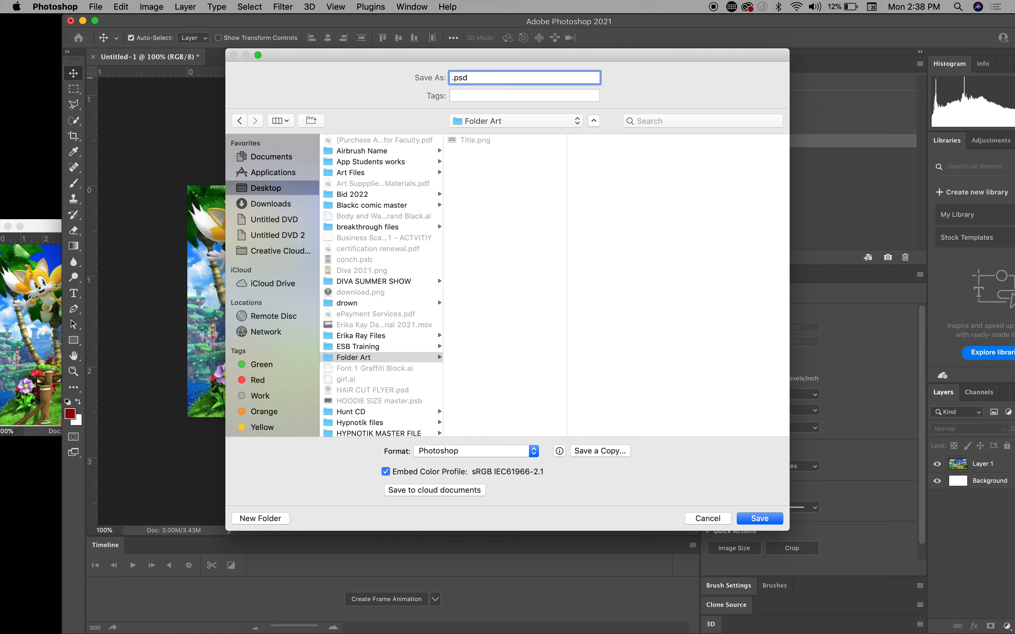
type("Master file_artwork")
left_click(759, 519)
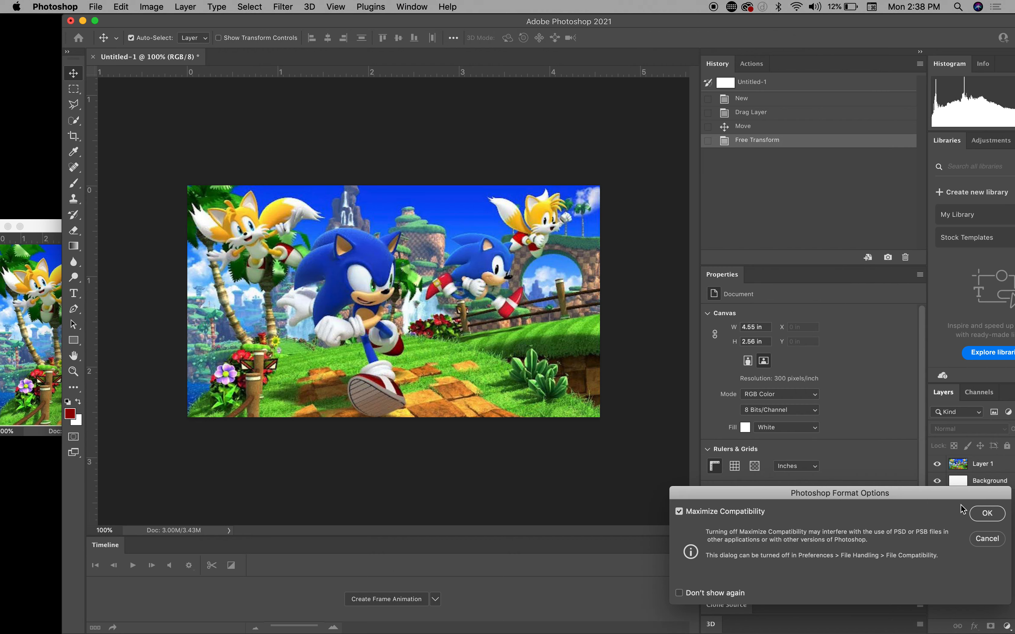
left_click(986, 513)
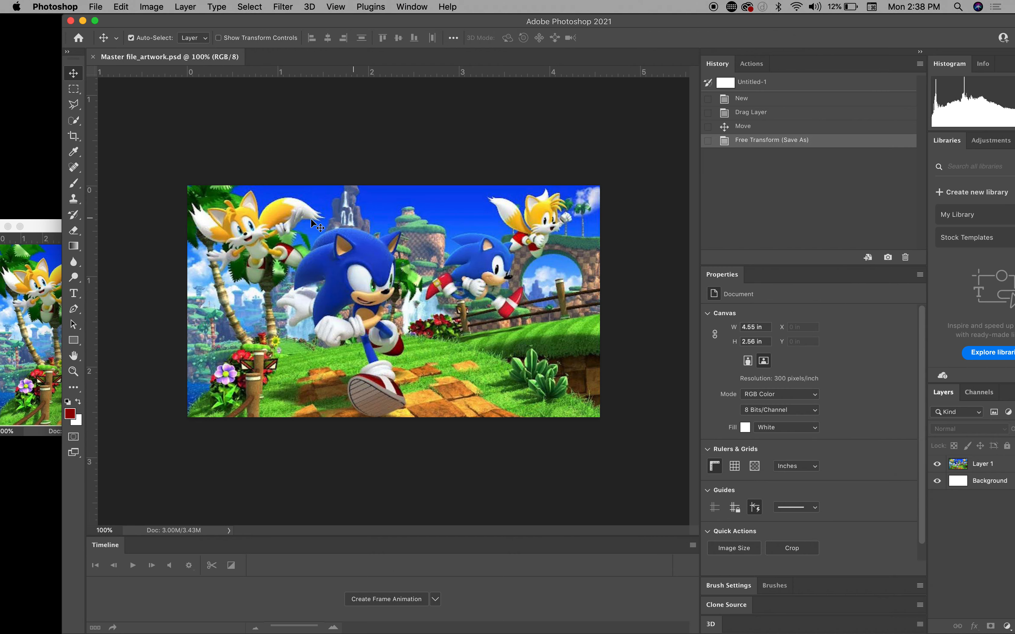
- Ignore the Photoshop crash report and close the Downloads window
left_click_drag(350, 20, 330, 20)
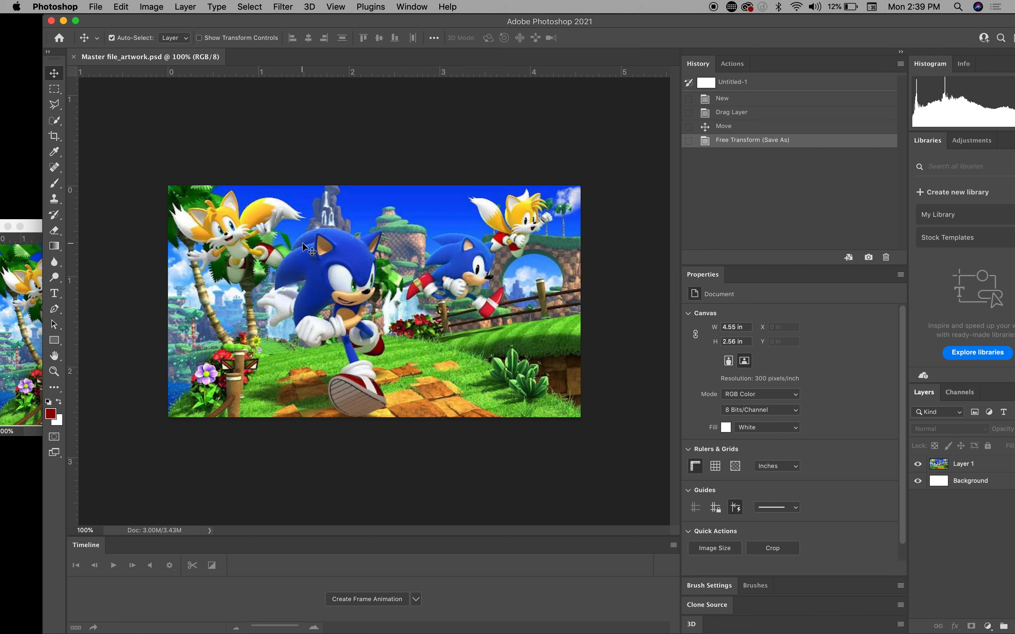
left_click_drag(74, 228, 382, 228)
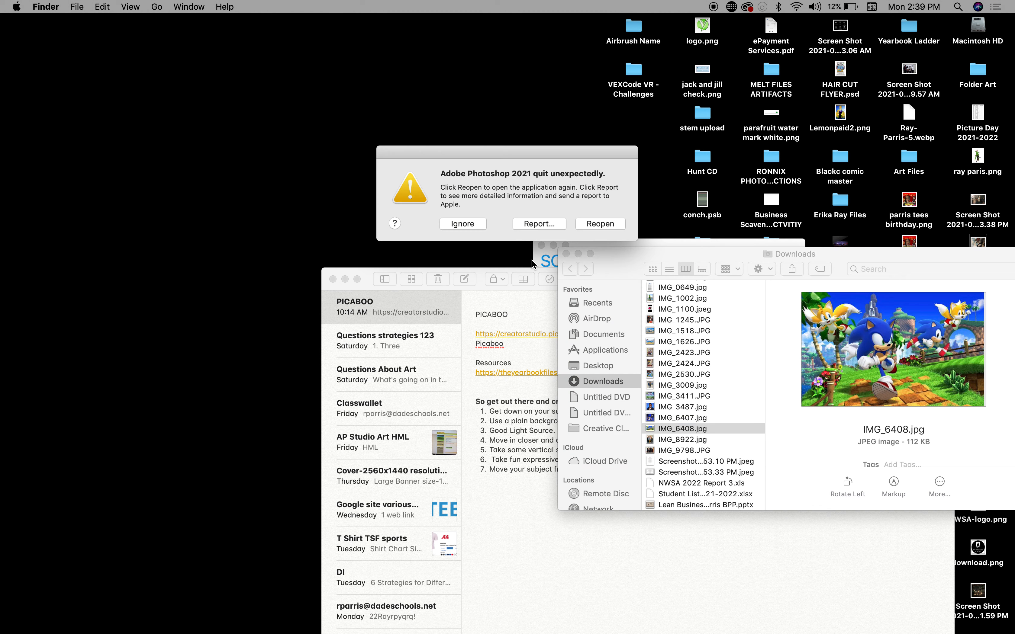
left_click(453, 229)
left_click(529, 482)
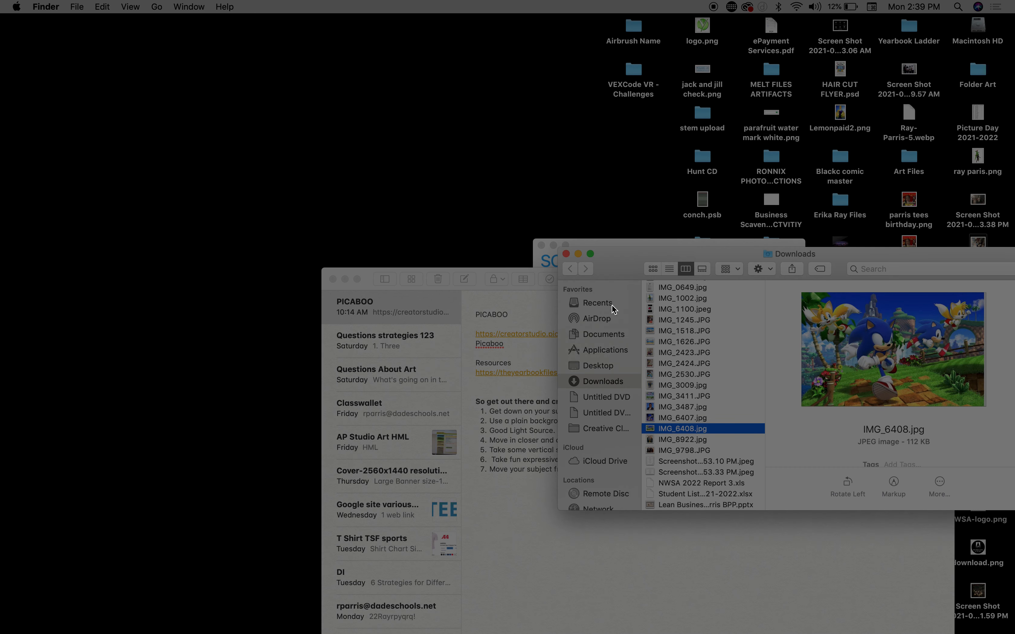
left_click(566, 253)
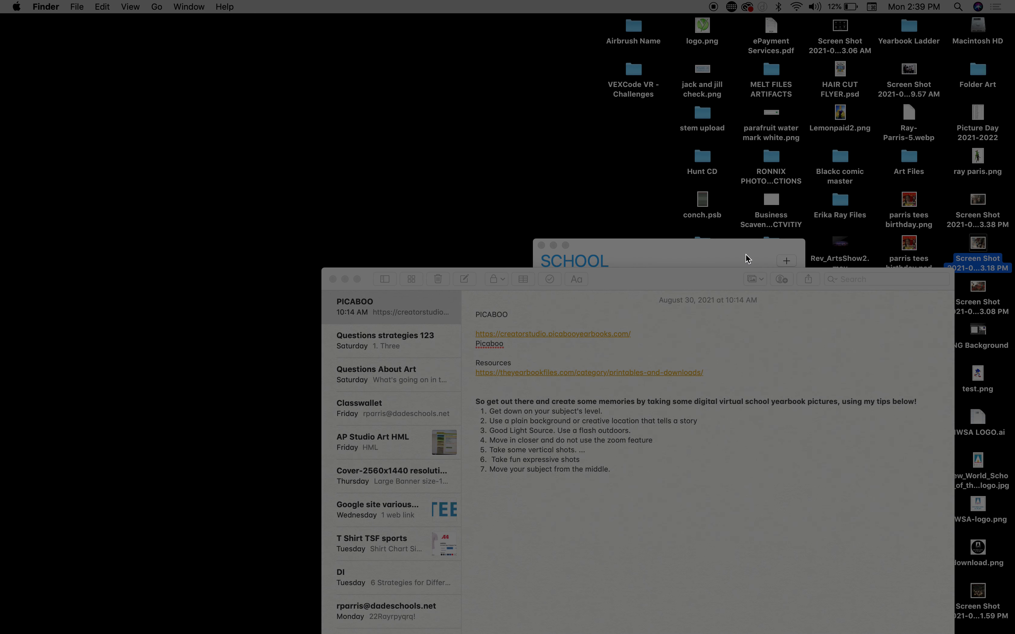
- Open Folder Art from the Desktop and reopen Master file_artwork.psd in Photoshop
left_click(984, 74)
double_click(984, 74)
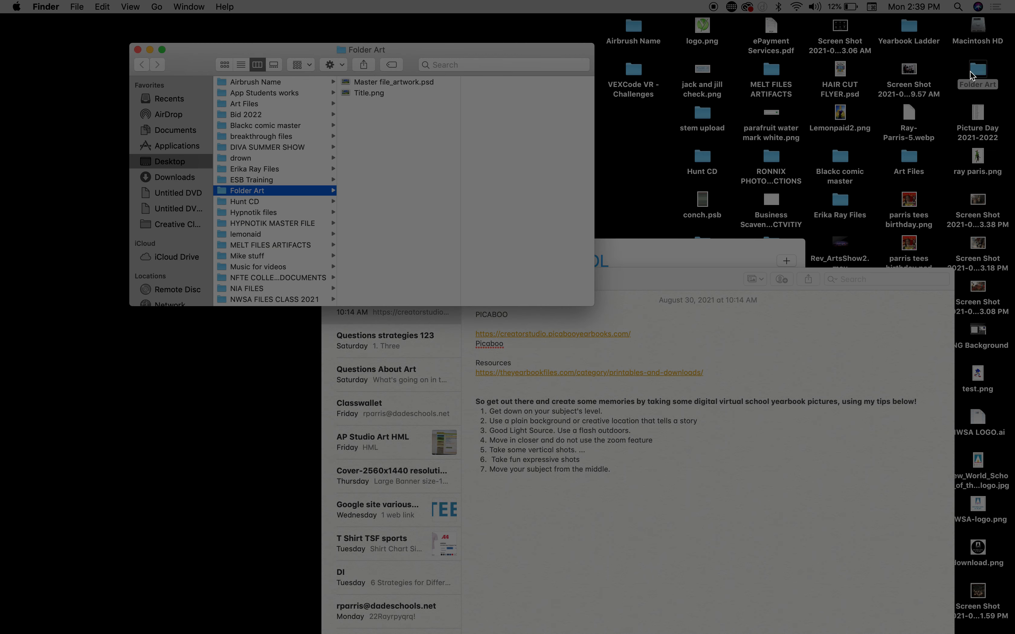
double_click(388, 85)
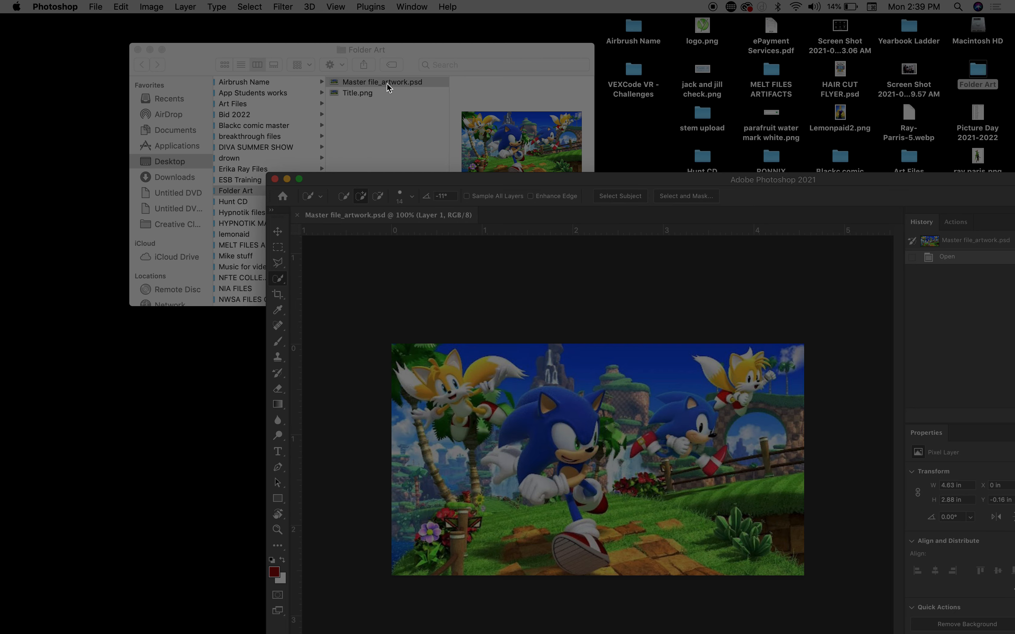
double_click(518, 183)
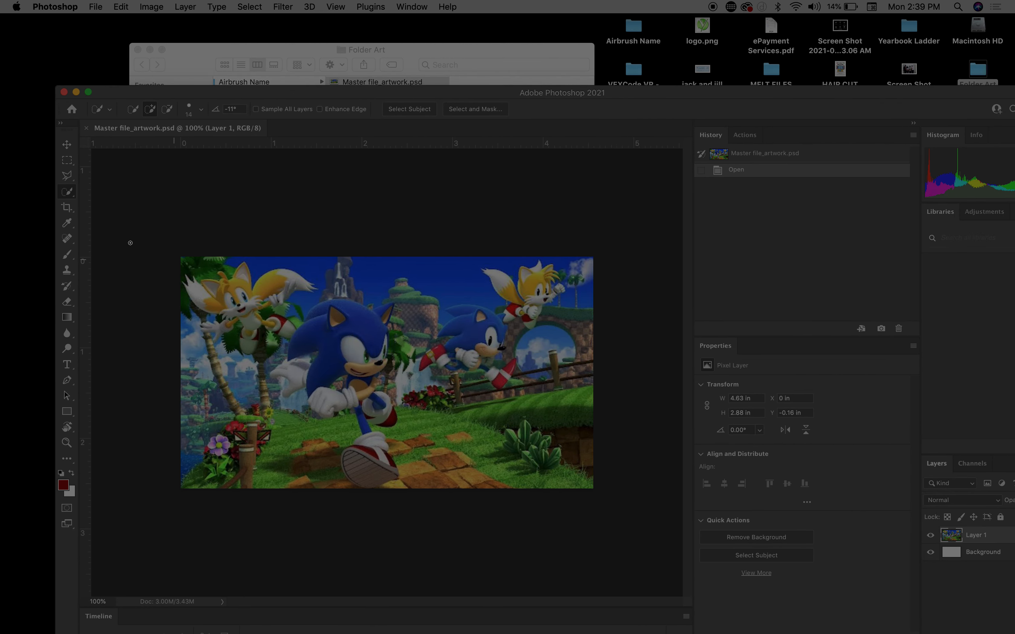
- Place a vertical guide at about 2.3 in, near the canvas middle, and shift the Sonic layer sideways to X -0.13 in
left_click_drag(90, 252, 394, 247)
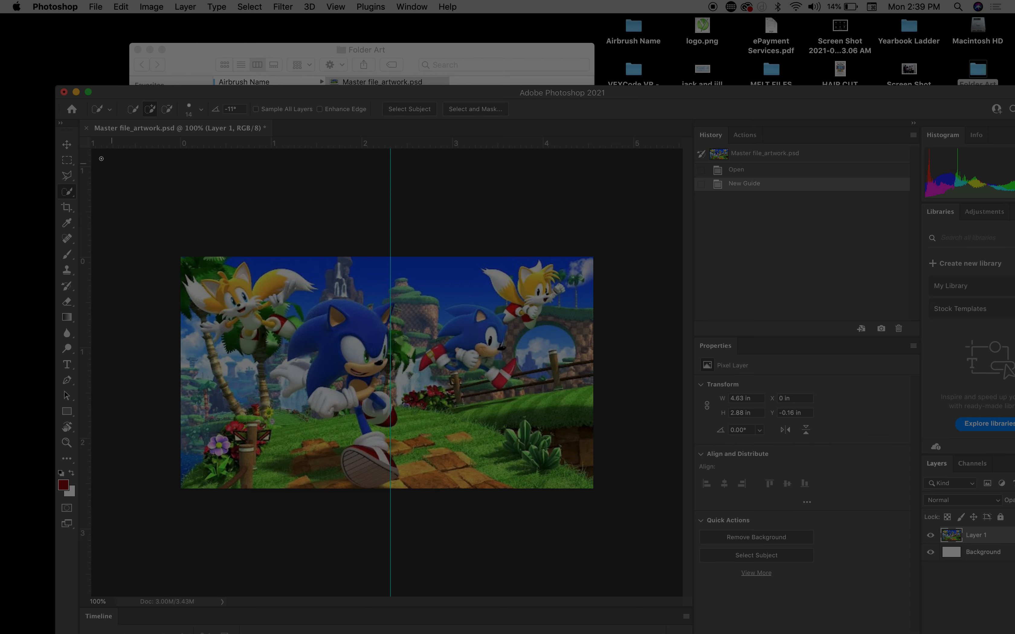
left_click(68, 145)
left_click_drag(260, 289, 245, 288)
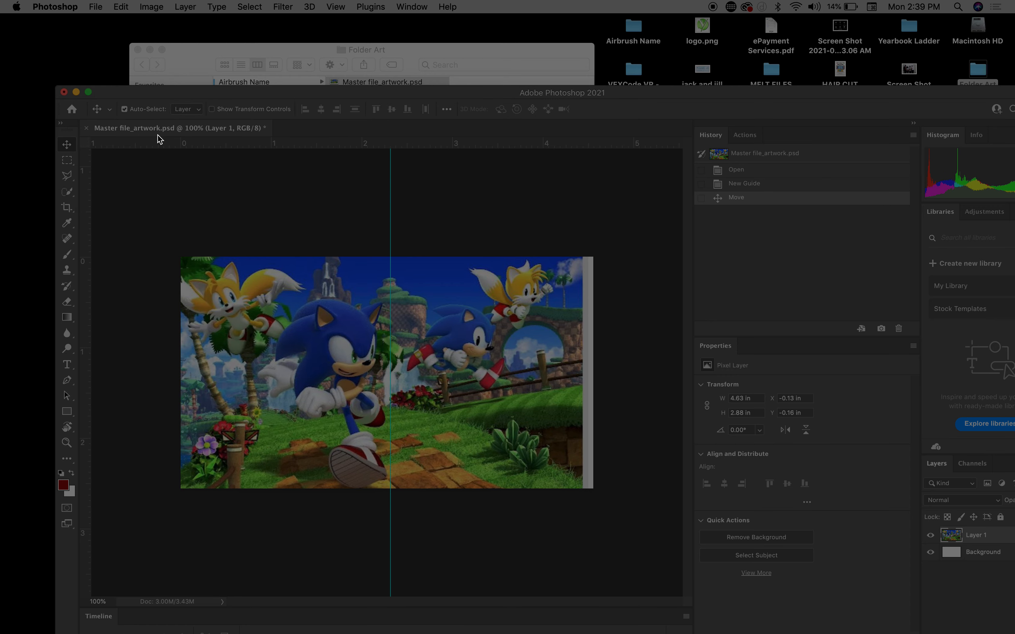
- Crop the image to the part left of the guide, about 2.43 by 2.85 in, extending the crop to the picture's outer edges
left_click(68, 208)
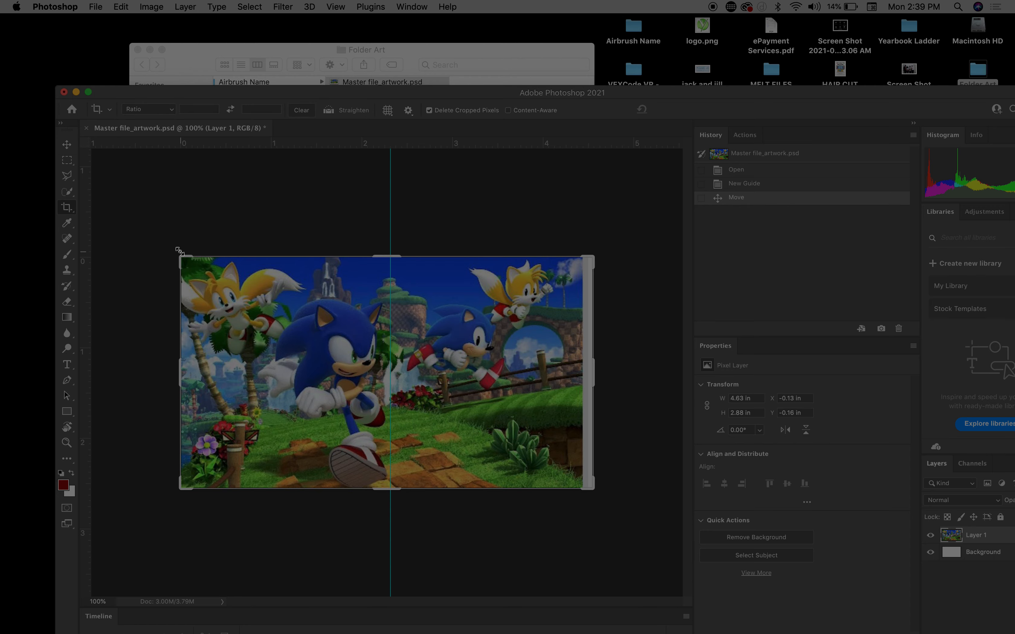
left_click_drag(592, 371, 491, 376)
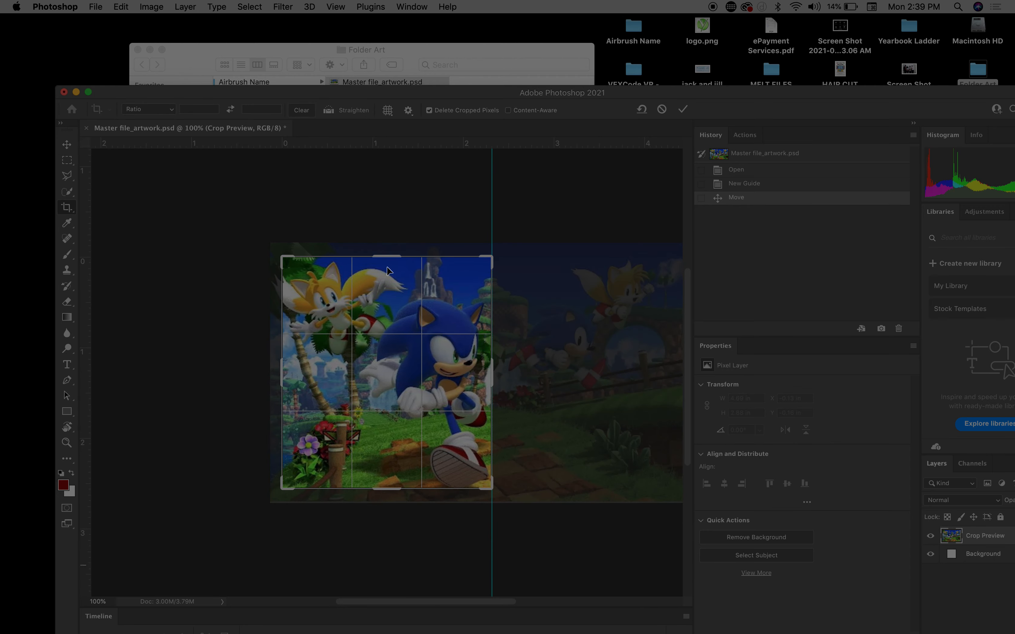
left_click_drag(387, 256, 388, 251)
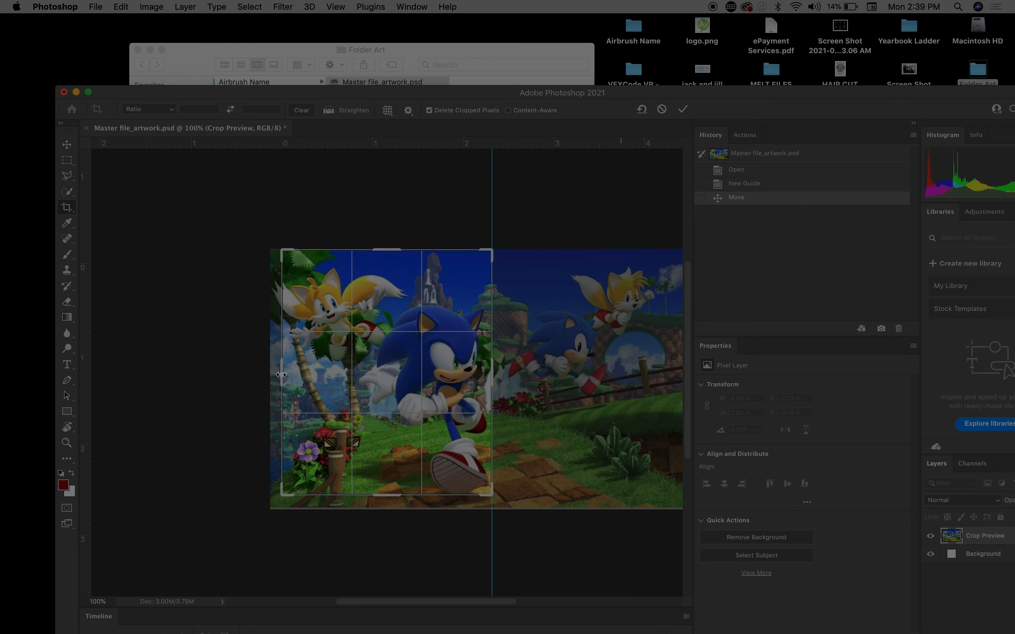
left_click_drag(280, 373, 276, 374)
left_click_drag(391, 497, 390, 505)
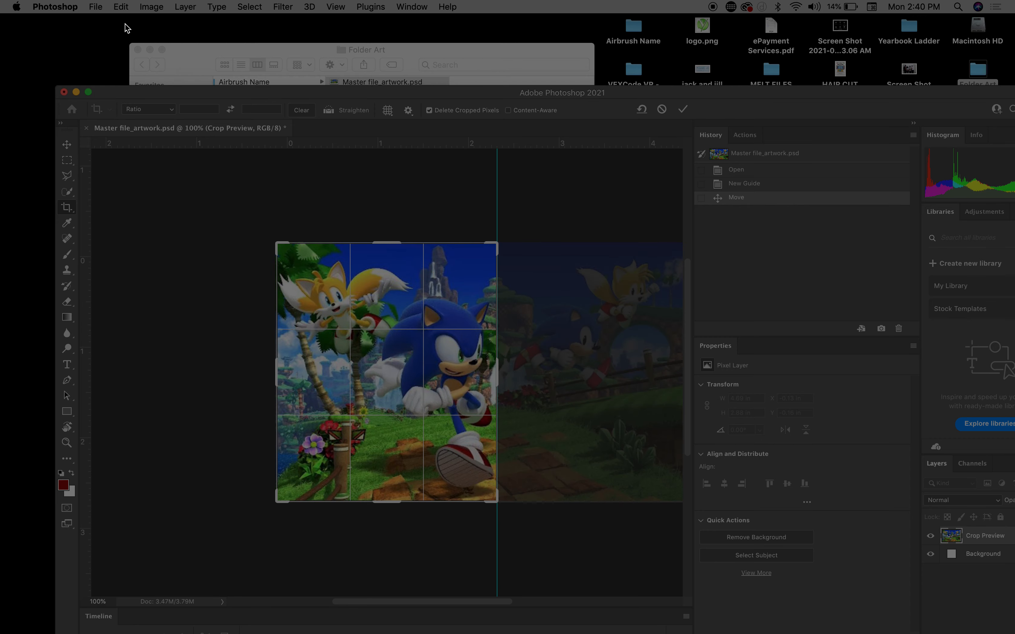
key("Return")
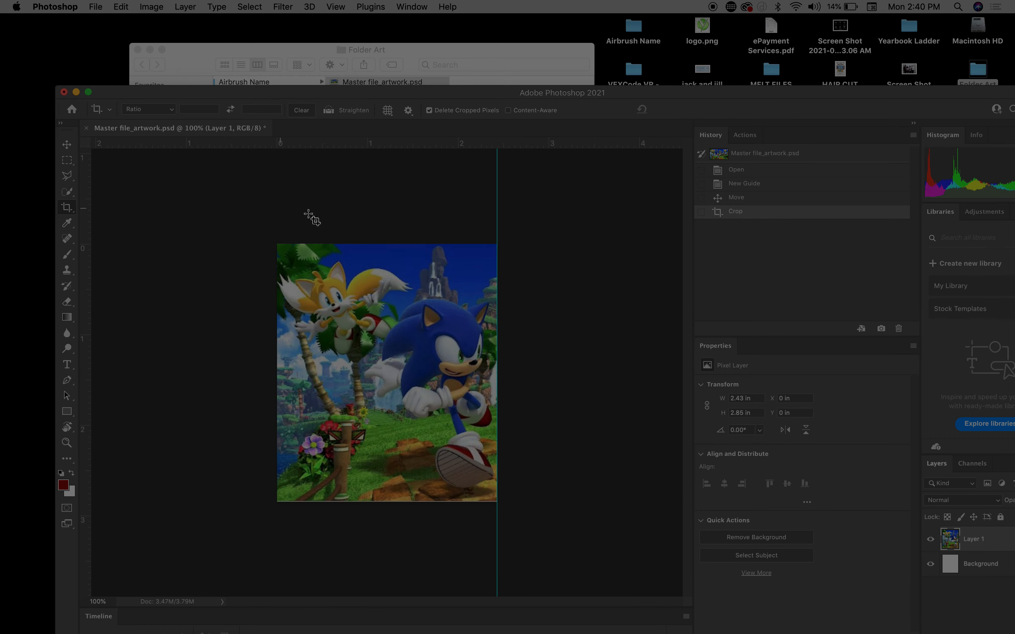
- Export the cropped image as a 729 x 855 px PNG at 100% scale, named Title2.png, into Folder Art
left_click(99, 6)
mouse_move(124, 185)
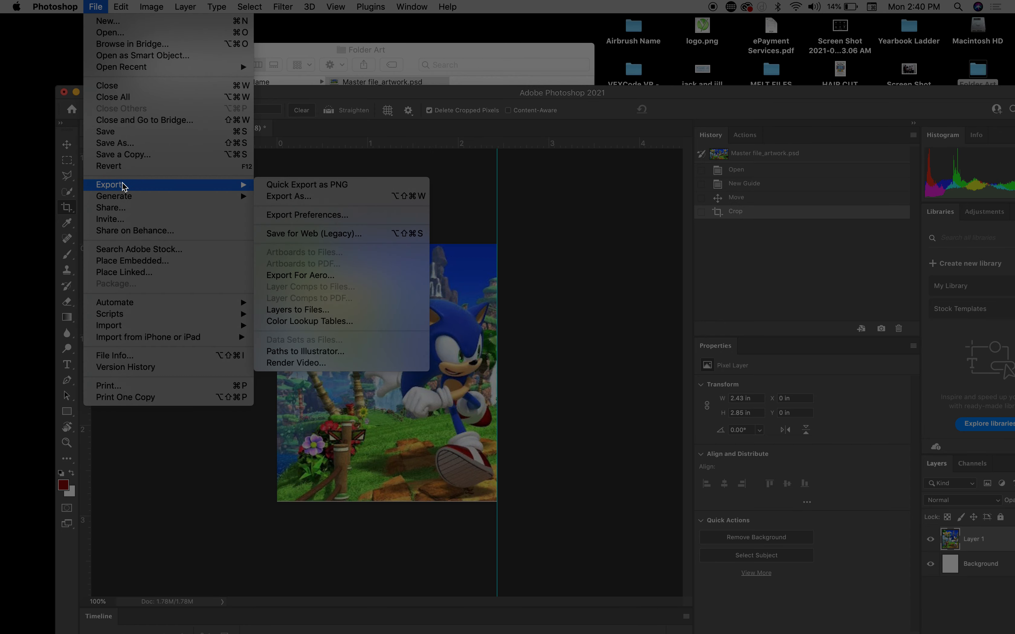
left_click(322, 202)
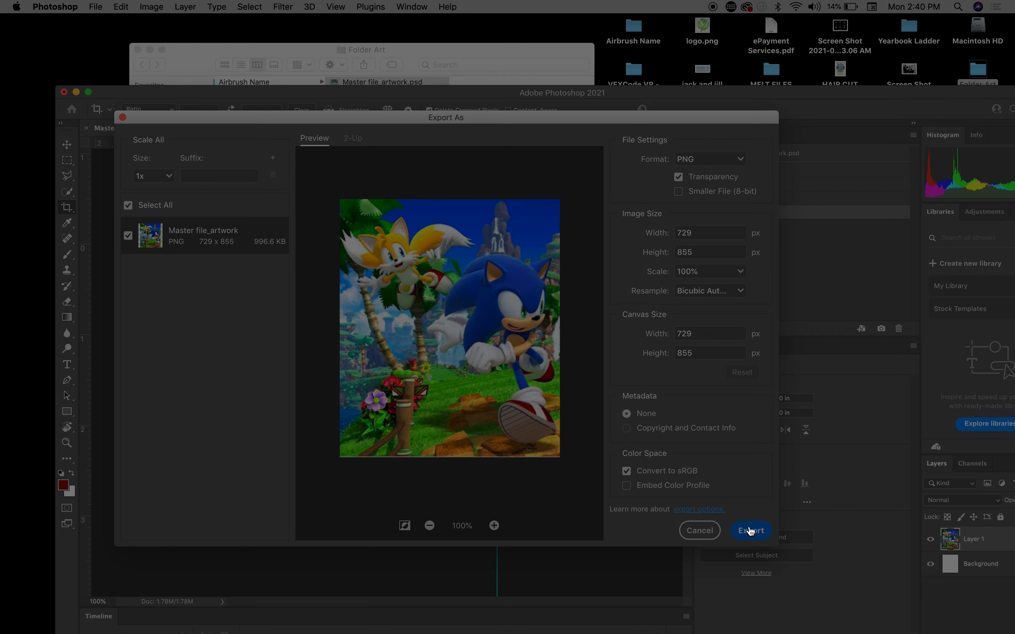
left_click(750, 531)
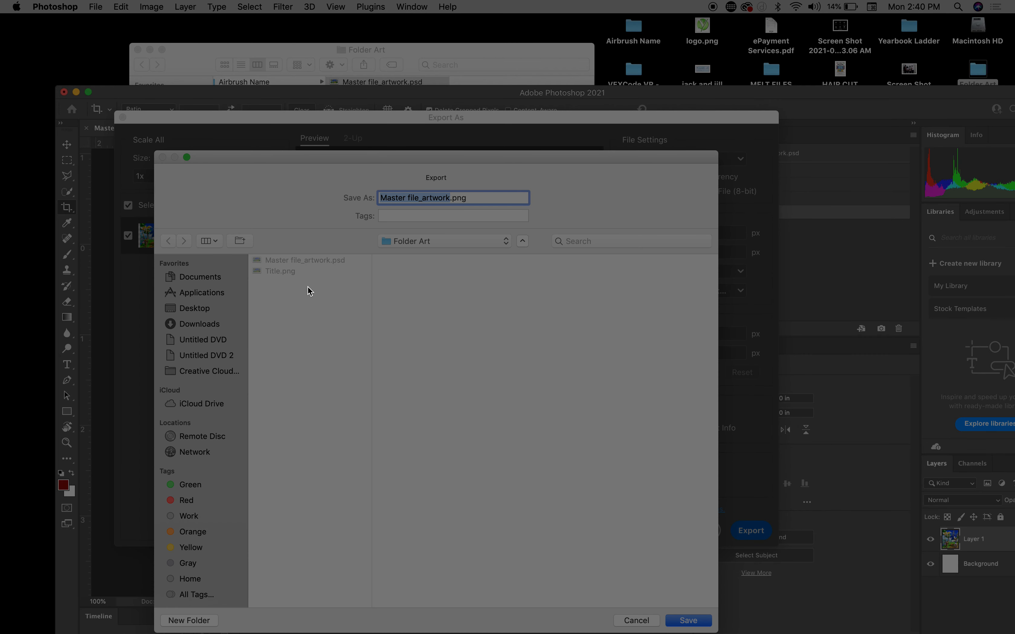
left_click(273, 272)
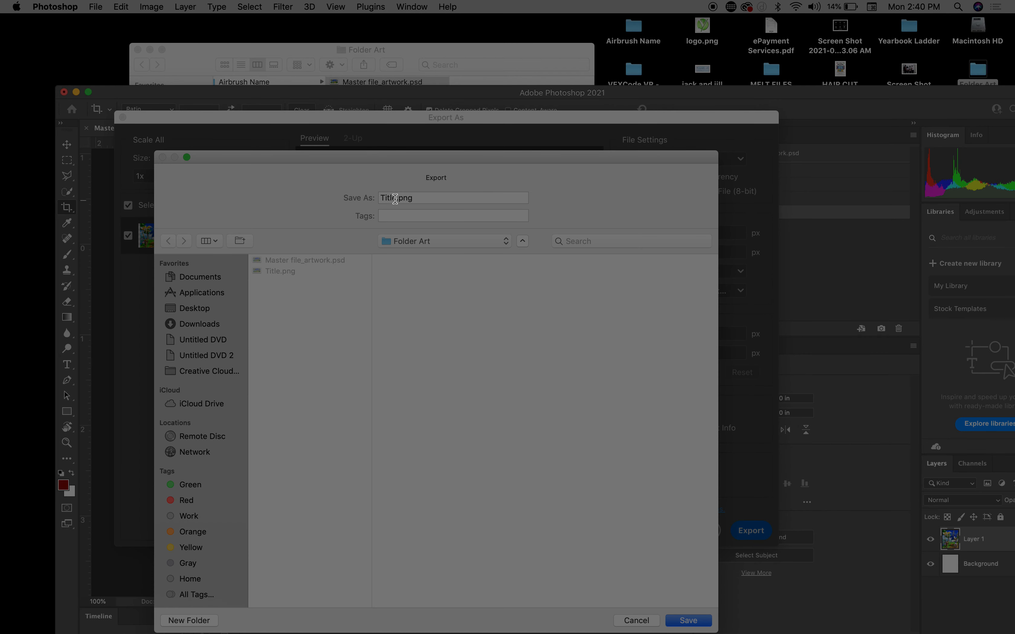
left_click(395, 198)
type("2")
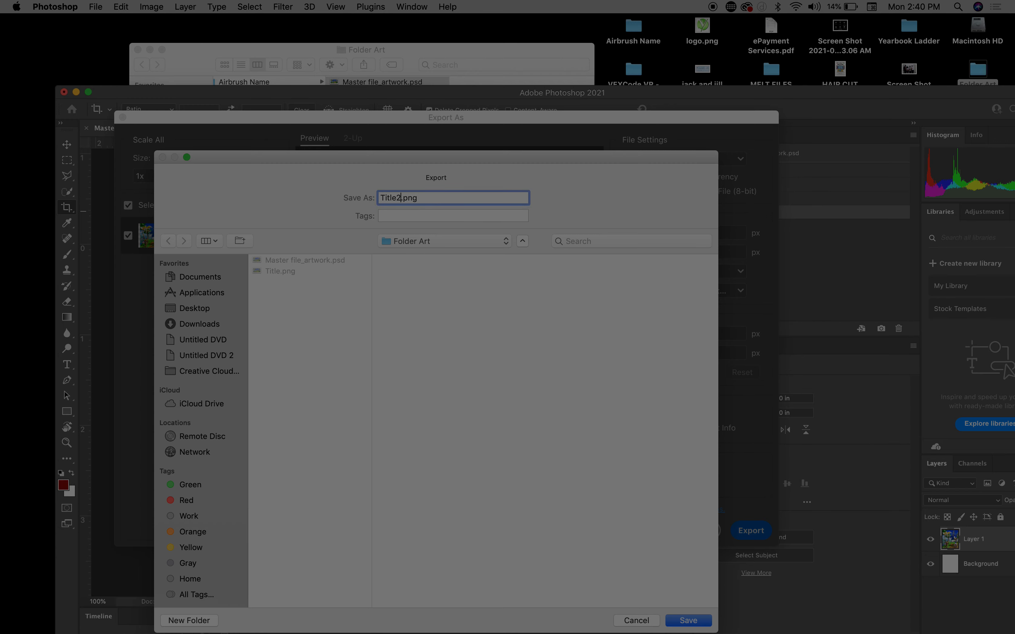
left_click(688, 620)
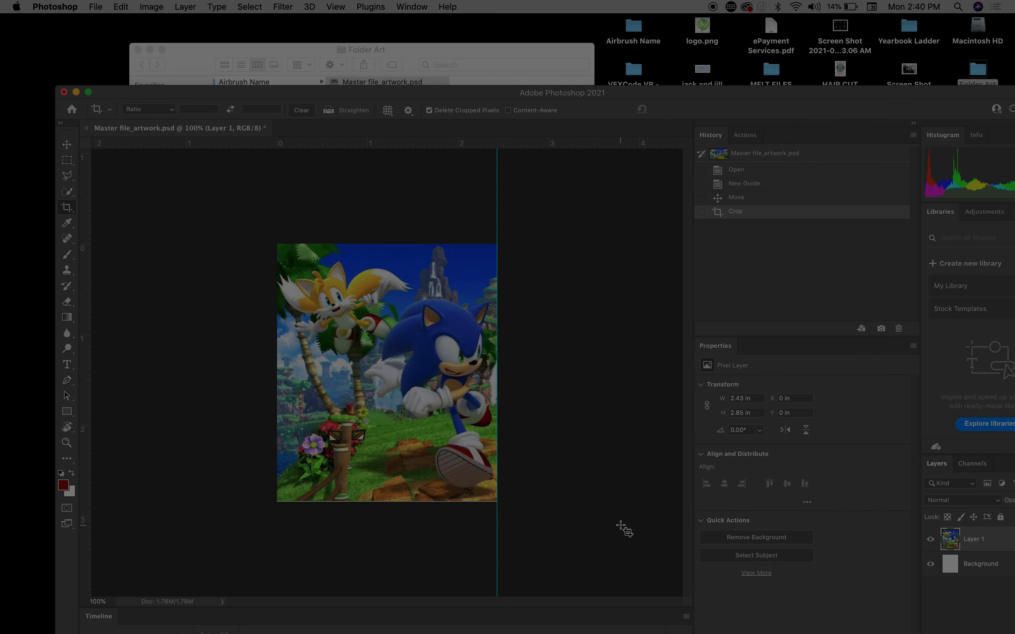
- Roll the document back to its New Guide history state, undoing the crop and the layer move
left_click_drag(661, 91, 675, 19)
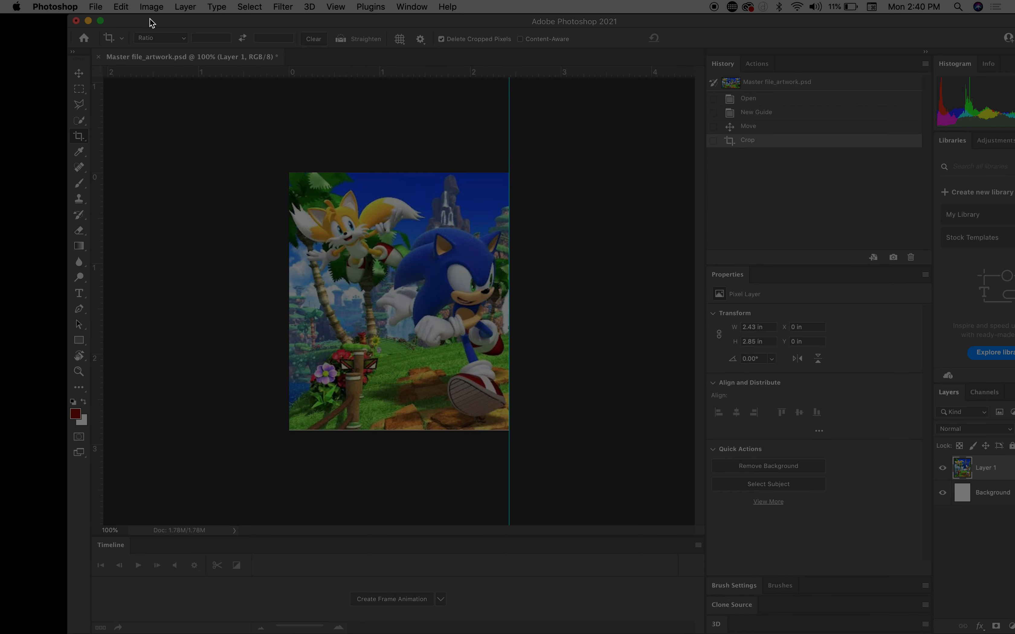
left_click(421, 7)
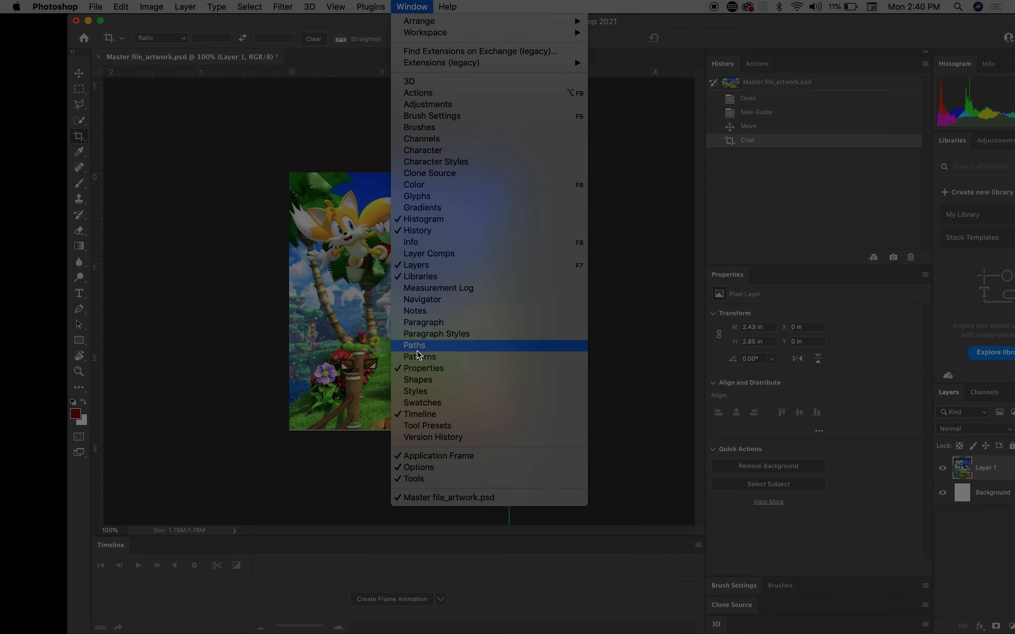
left_click(419, 231)
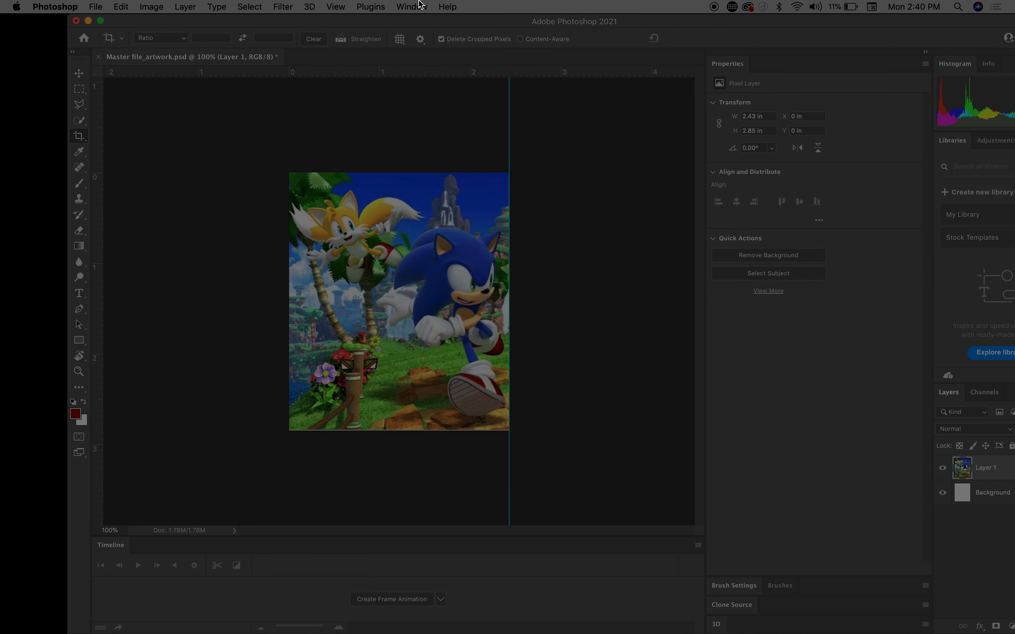
left_click(420, 5)
left_click(419, 232)
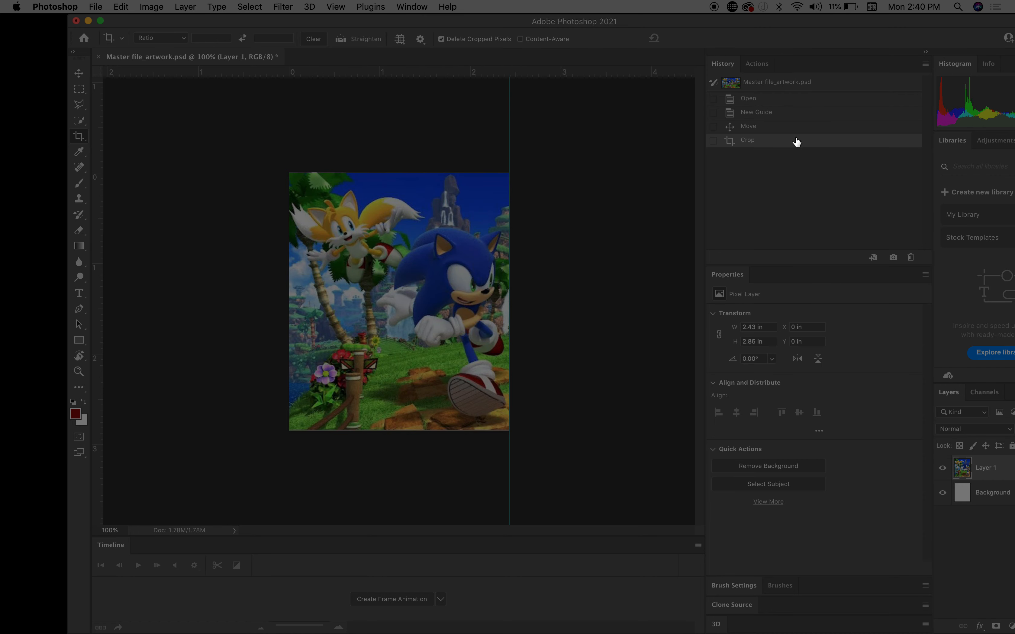
left_click(755, 125)
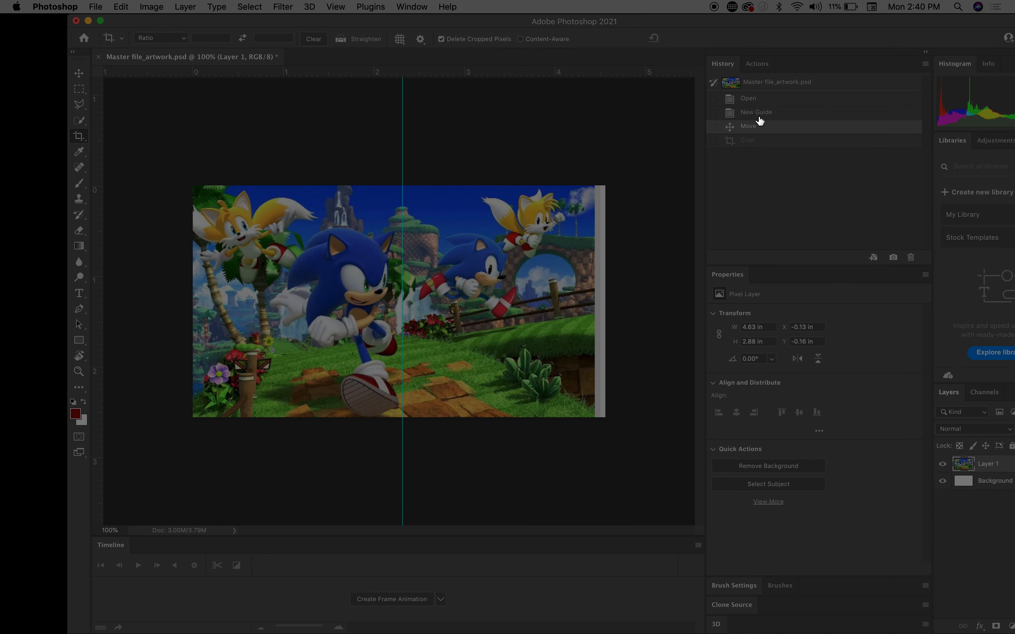
left_click(756, 114)
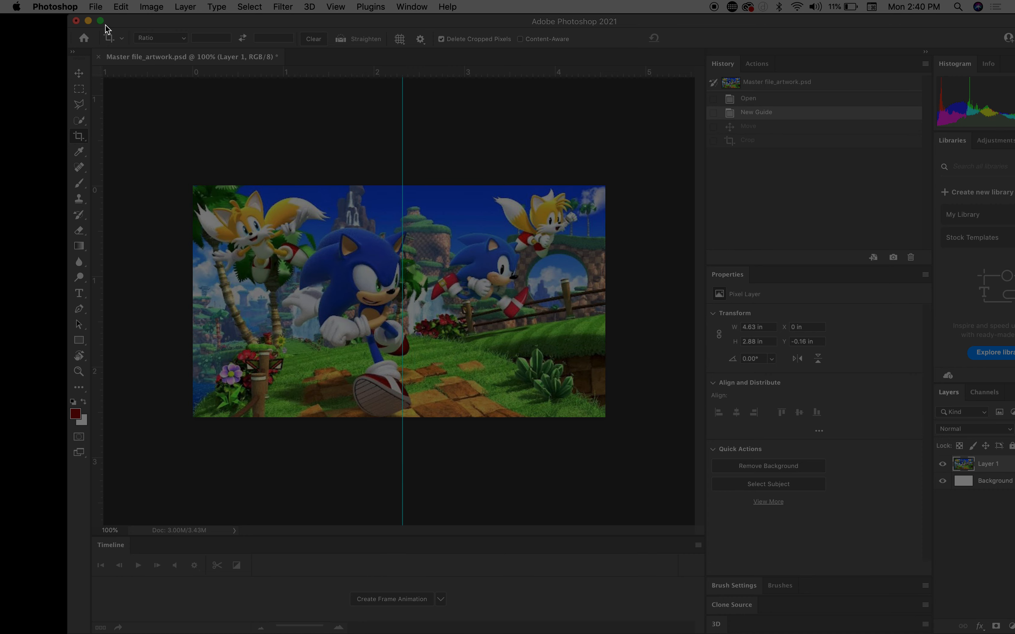
- Close Master file_artwork.psd without saving the changes and bring the Folder Art window in Finder to the front
left_click(99, 57)
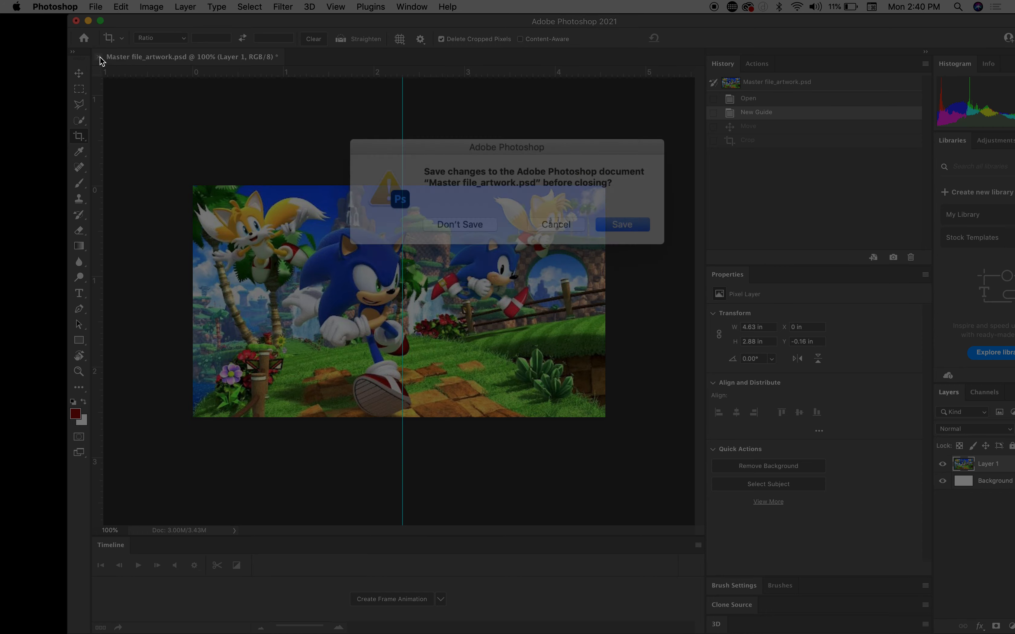
left_click(474, 221)
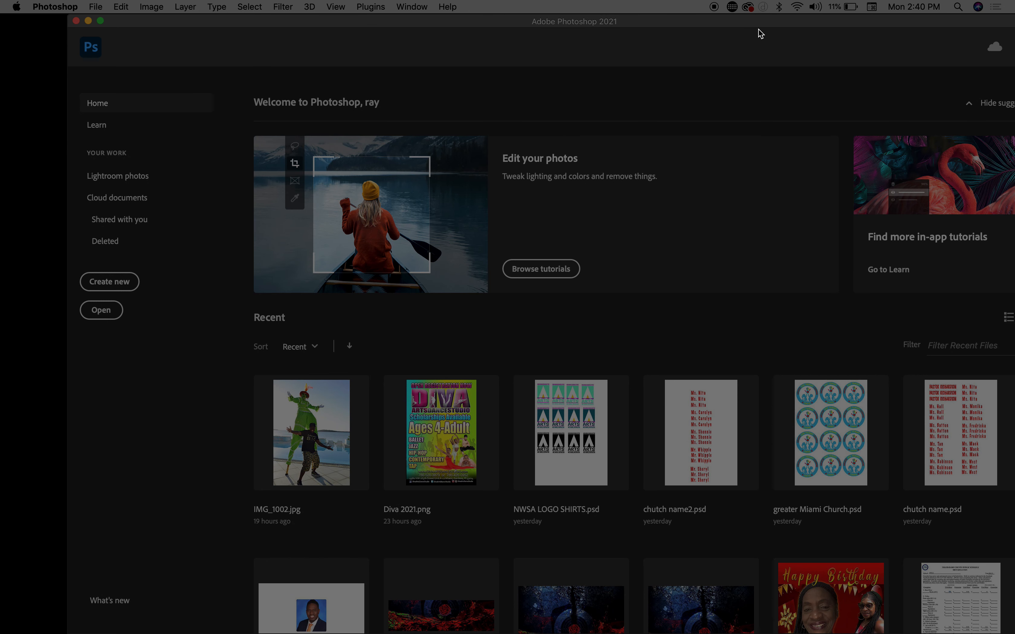
left_click_drag(766, 28, 503, 277)
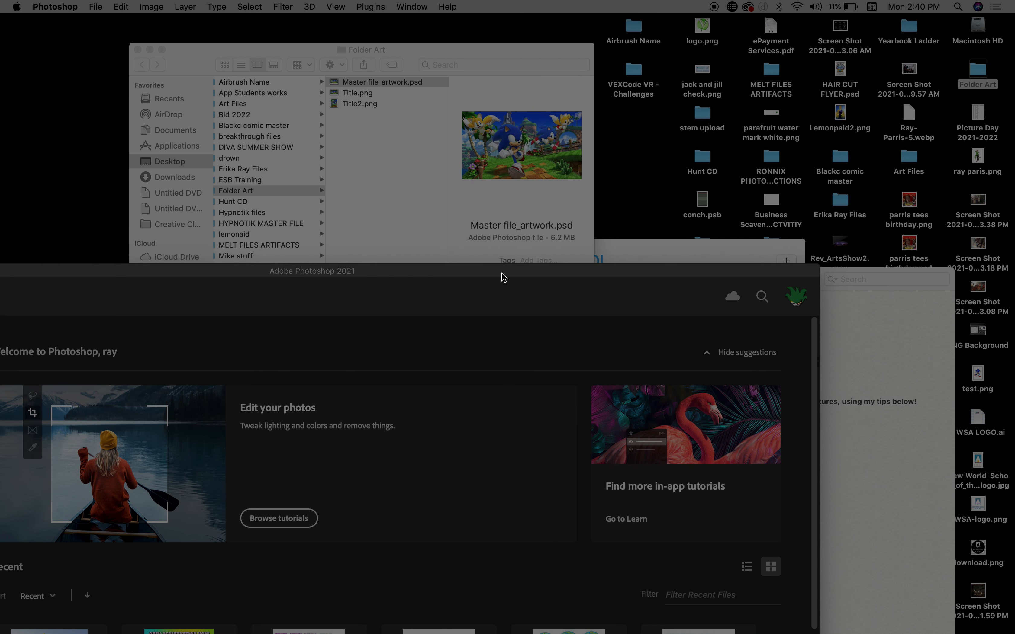
left_click(509, 53)
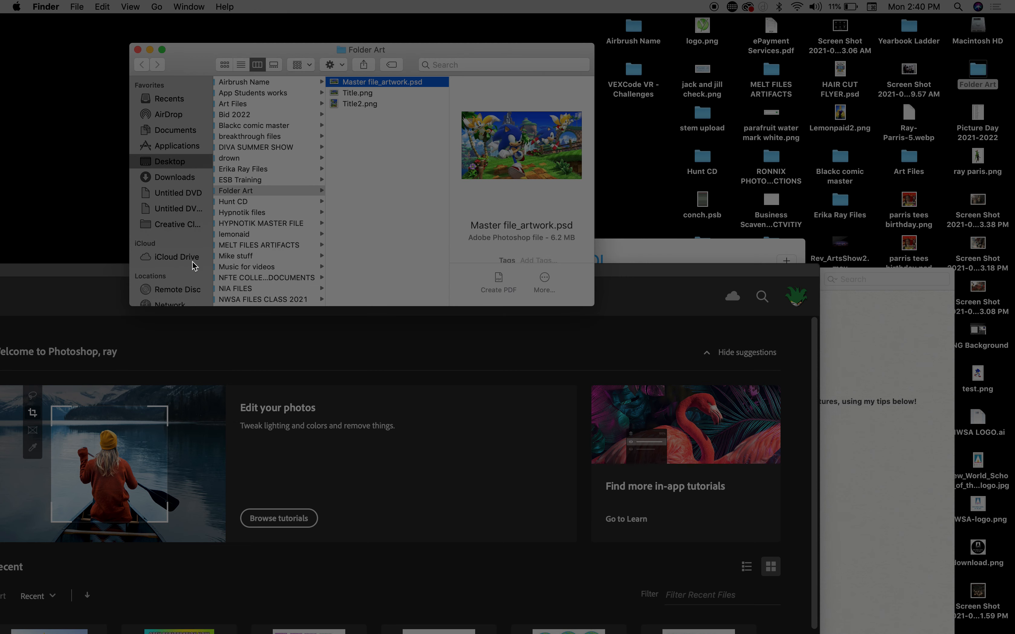
- Switch to QuickTime Player and quit it to get the save prompt for the new screen recording
mouse_move(306, 607)
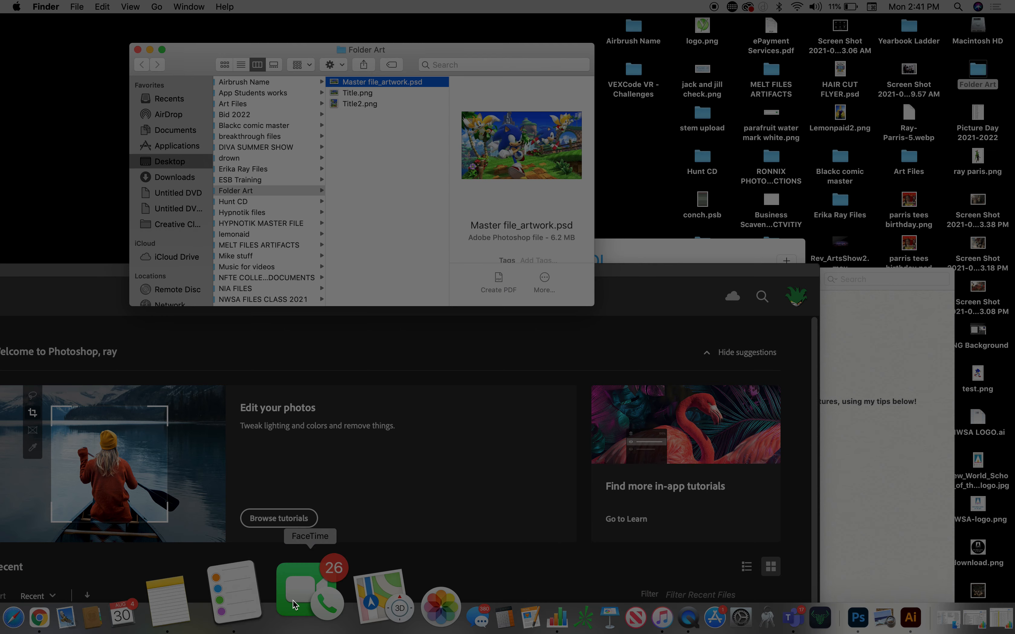
left_click(585, 597)
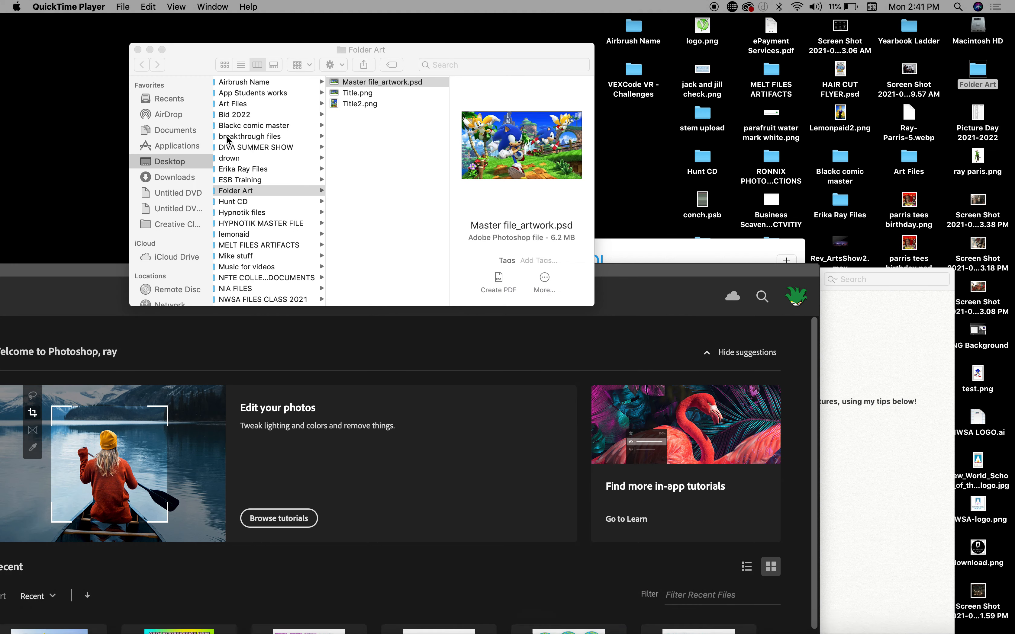
left_click(69, 7)
left_click(67, 100)
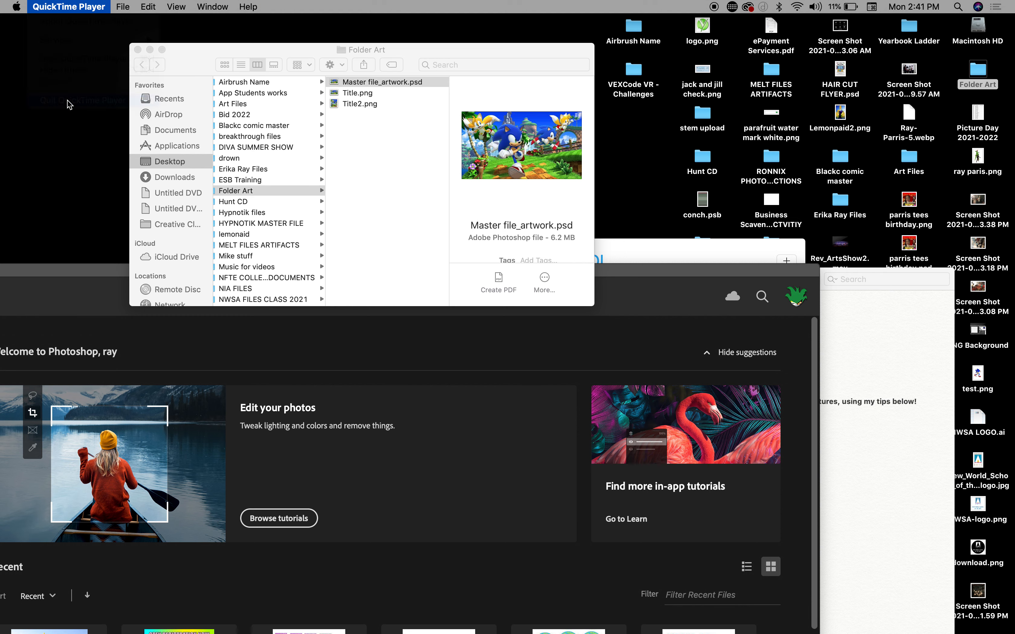
- Name the screen recording "Scaling and saving your artwork", with Desktop as its save location
left_click(183, 118)
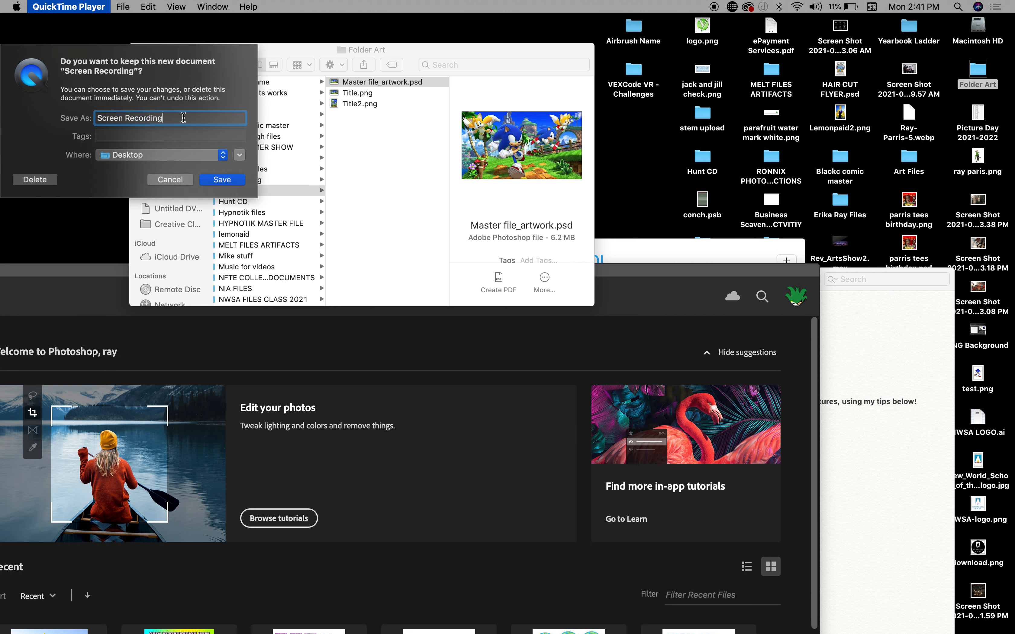
left_click_drag(183, 117, 35, 109)
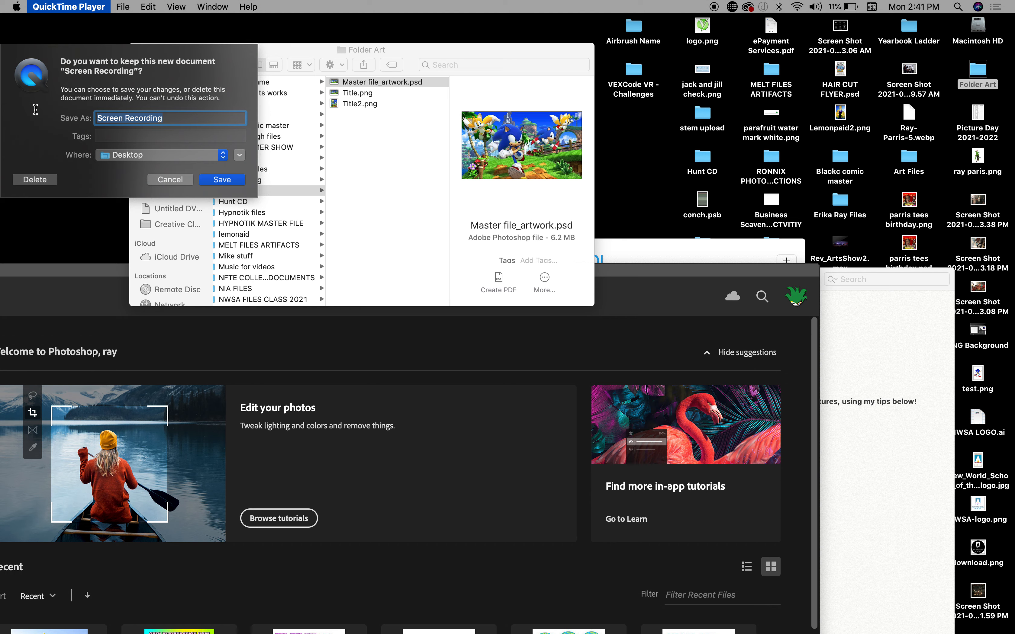
type("Resavi")
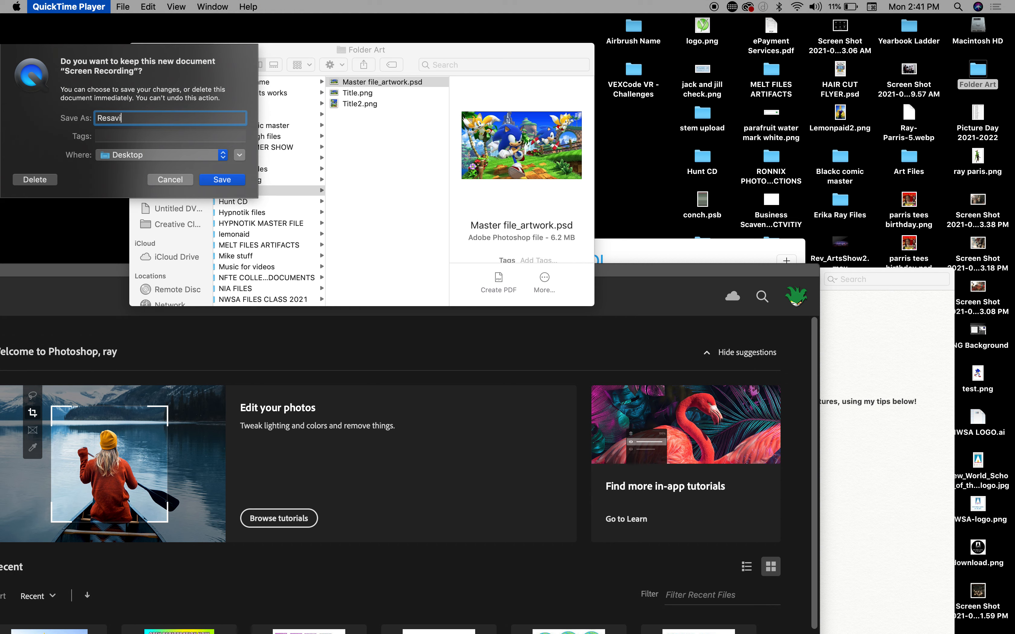
key("BackSpace")
key("BackSpace")
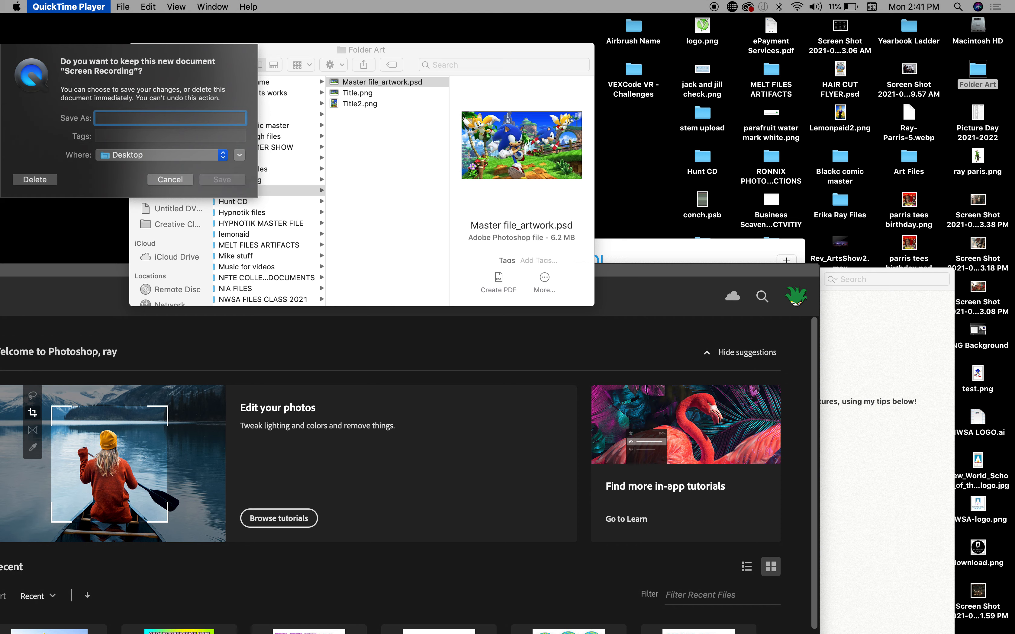
type("Scaling and saving your artwork")
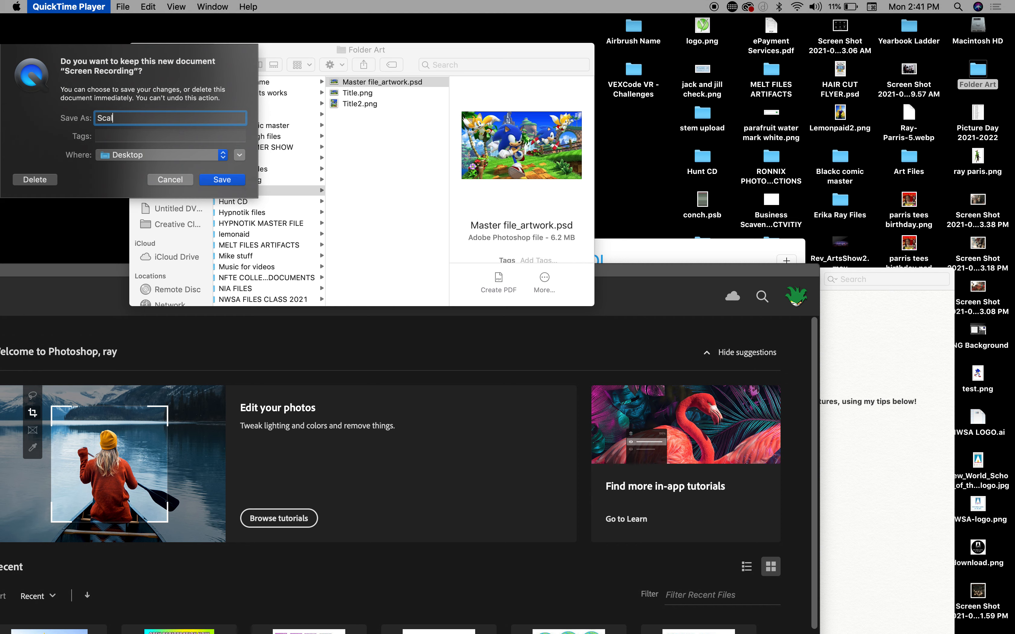